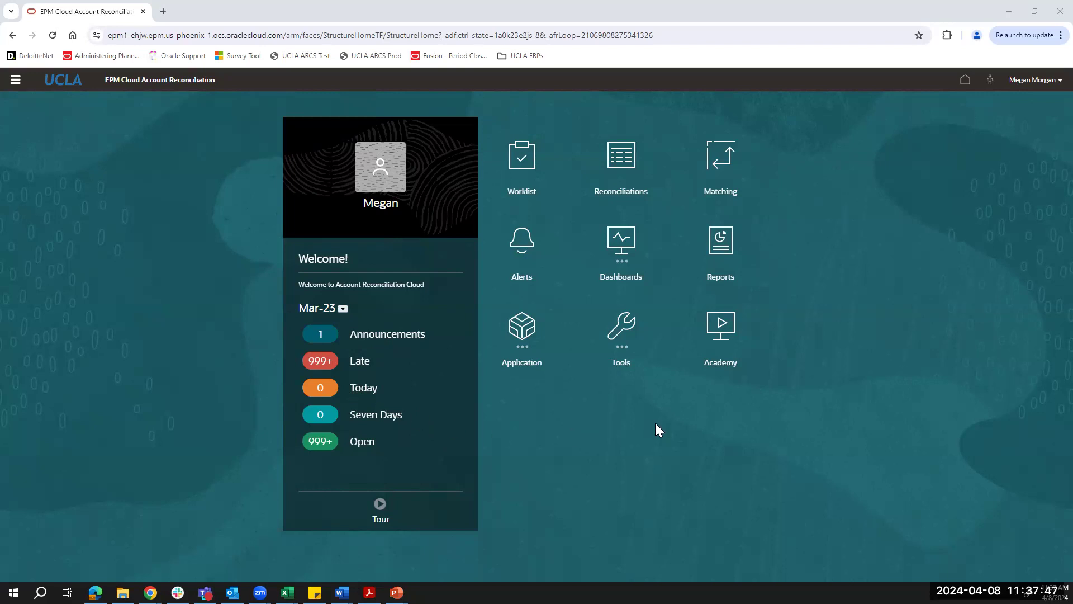
# Open the Reconciliations list and add the Days Overdue attribute to its selected columns.
pyautogui.click(636, 176)
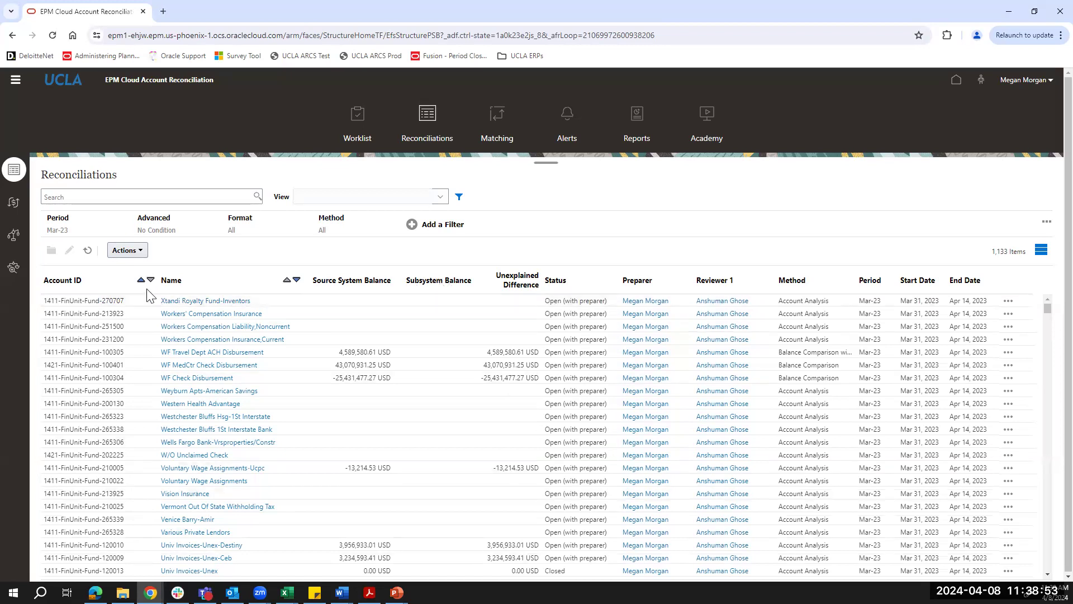
pyautogui.click(125, 251)
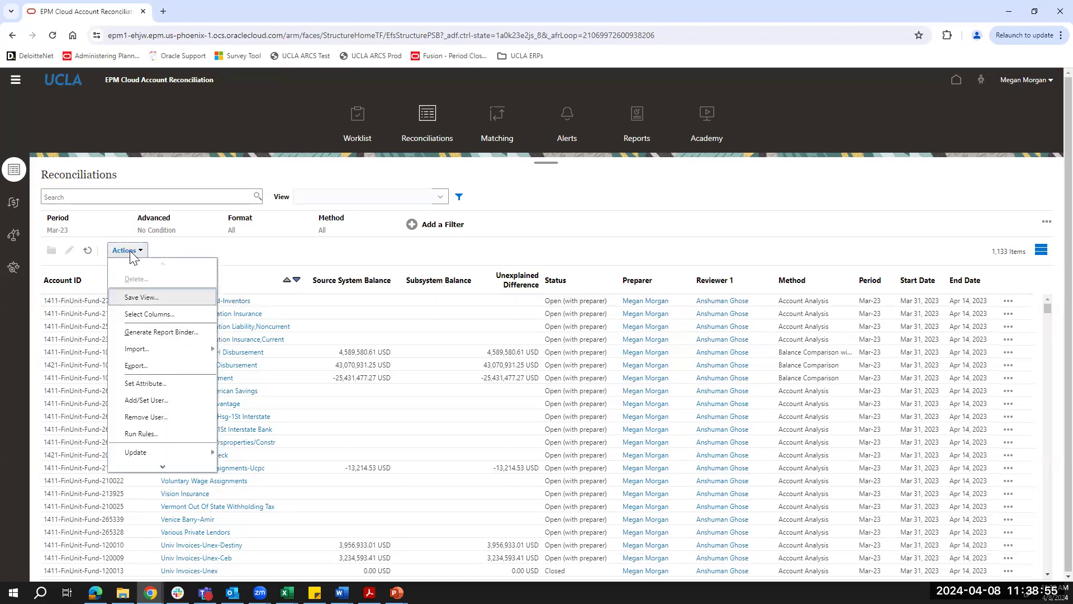
pyautogui.click(133, 316)
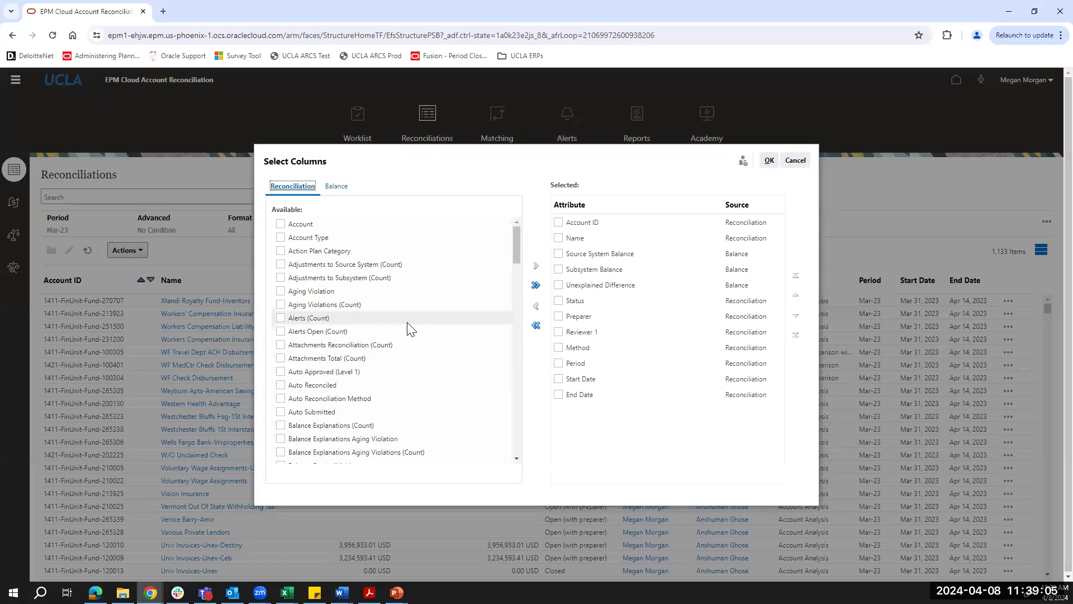
pyautogui.scroll(-3, 371, 279)
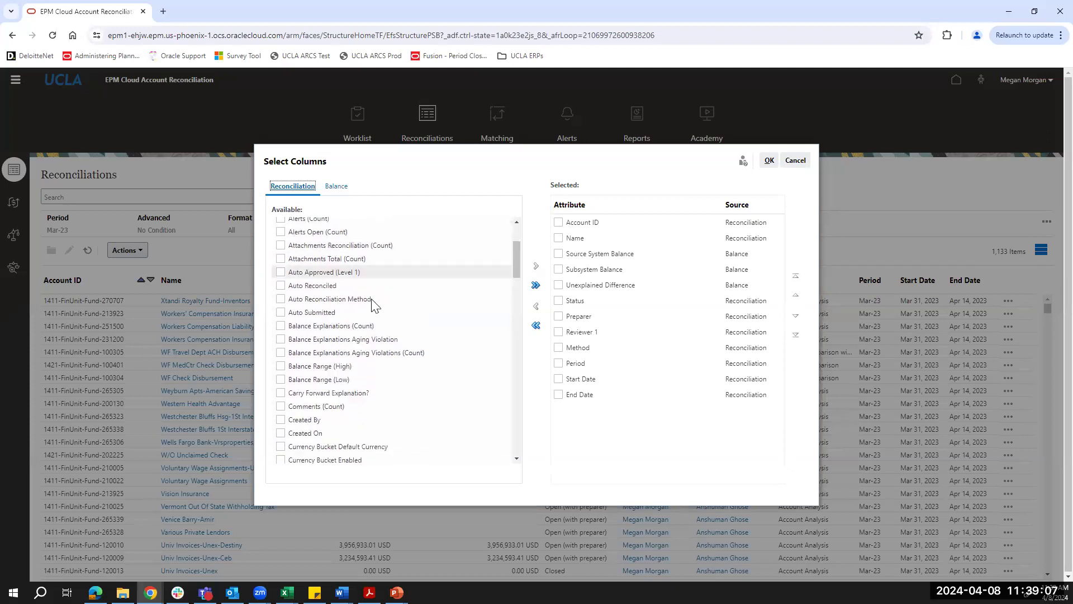
pyautogui.scroll(-1, 371, 304)
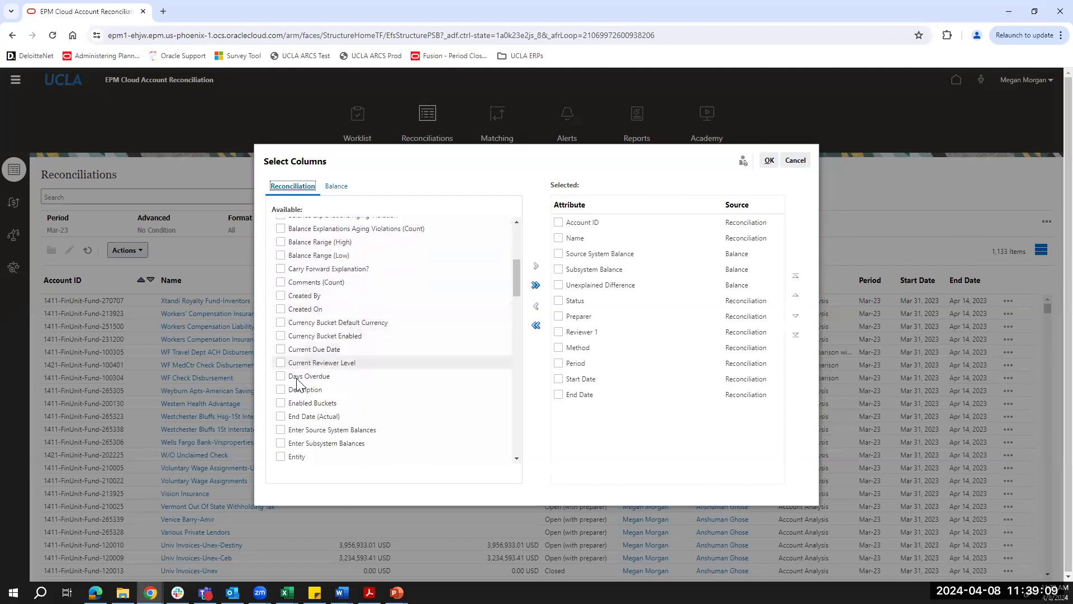
pyautogui.click(280, 377)
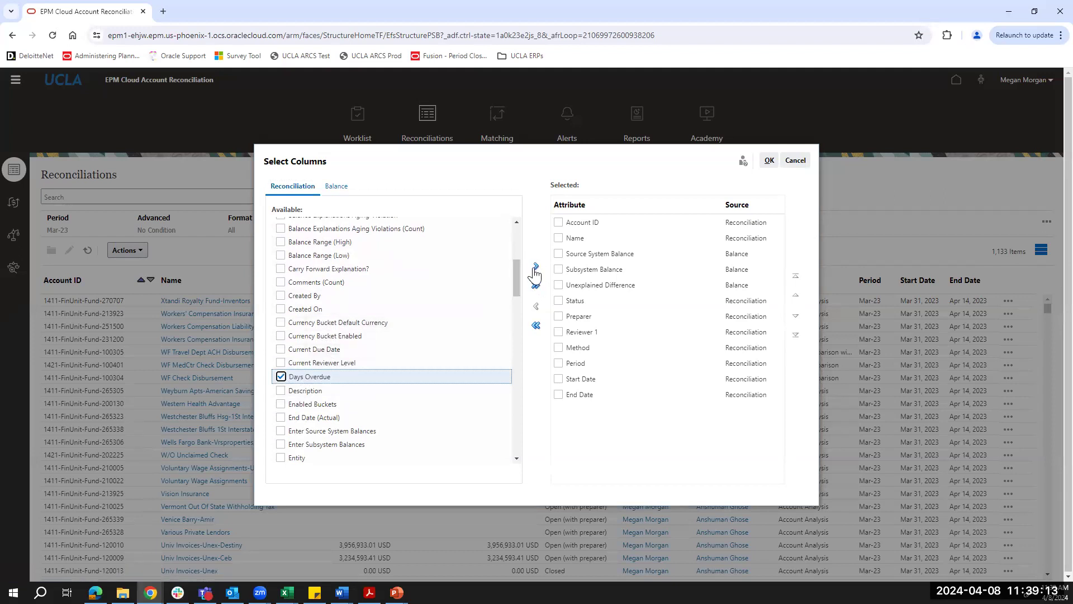
pyautogui.click(535, 267)
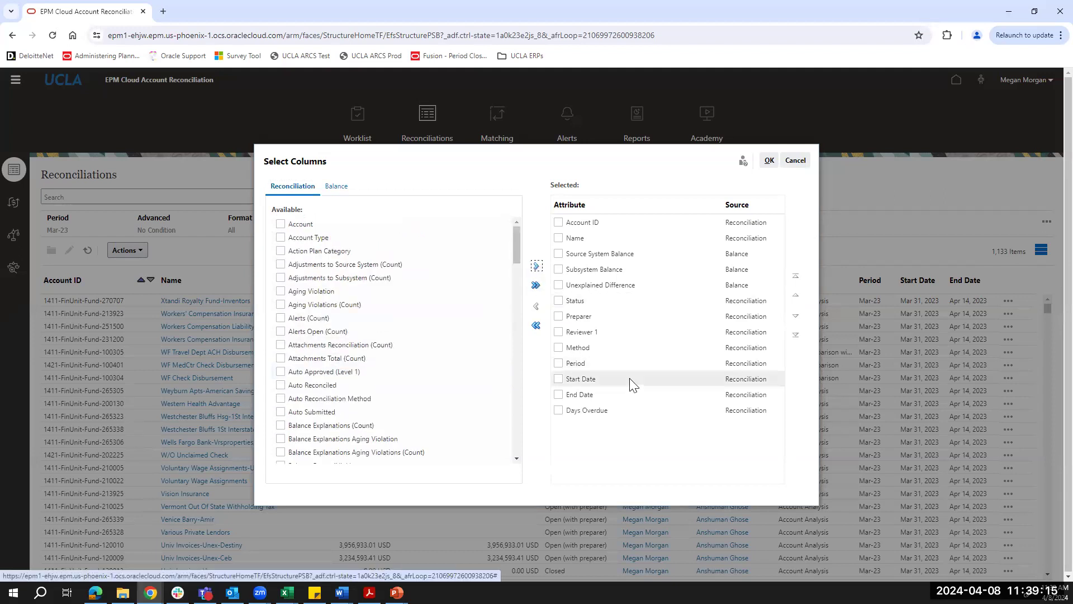
# Reorder the selected columns so Days Overdue comes directly after Name, and apply the column layout.
pyautogui.click(590, 412)
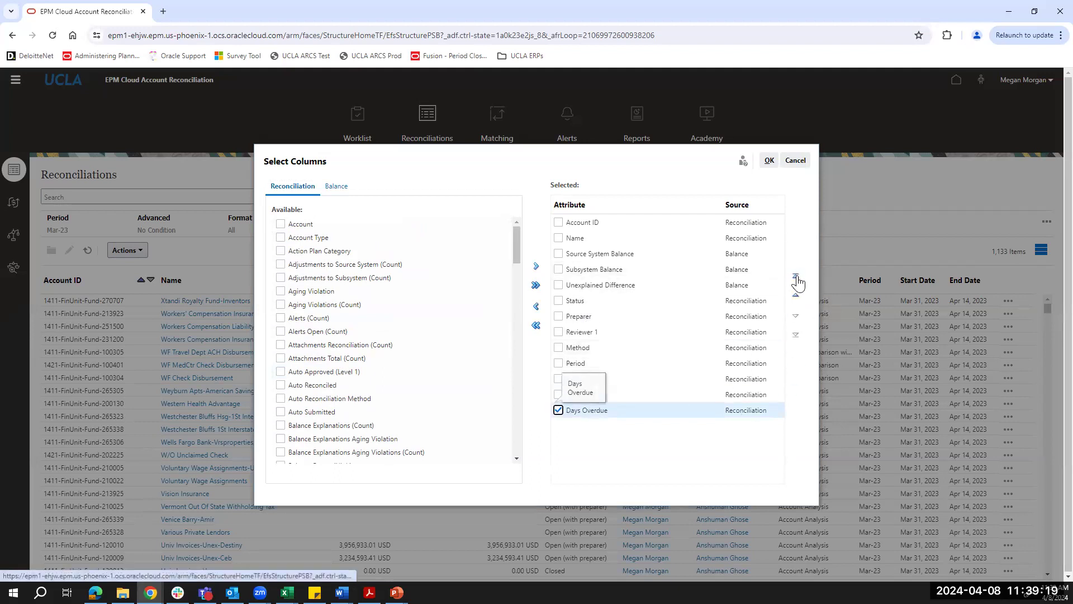
pyautogui.click(796, 278)
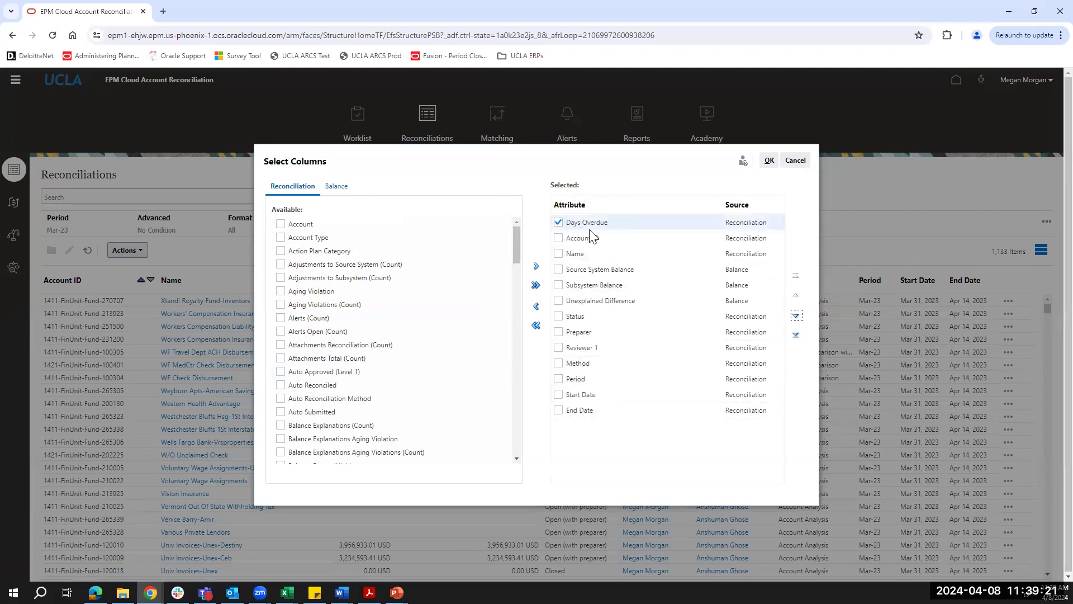
pyautogui.click(796, 315)
pyautogui.click(796, 316)
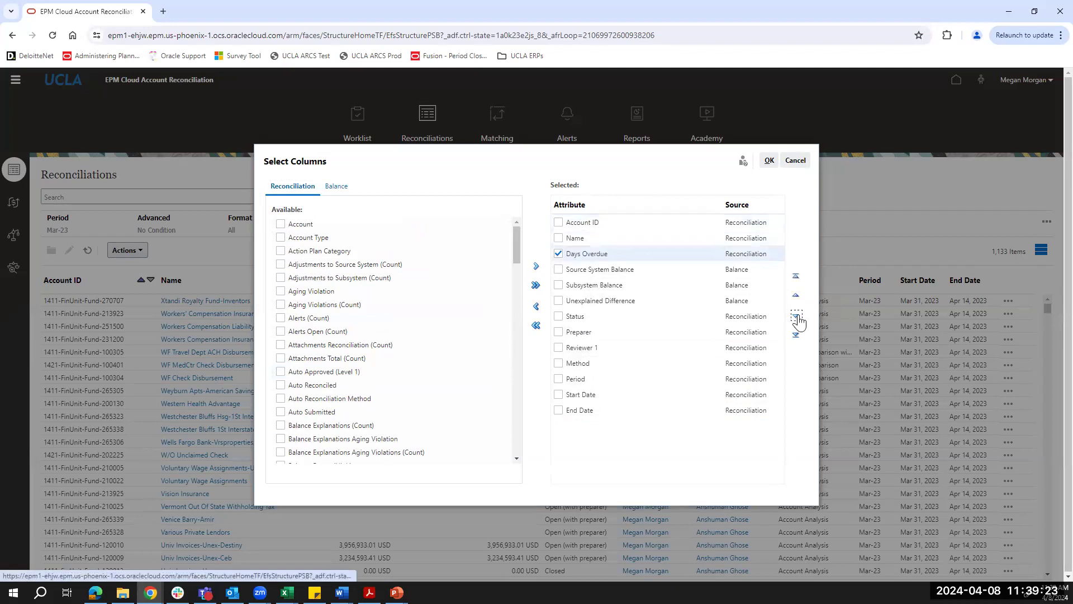
pyautogui.click(769, 161)
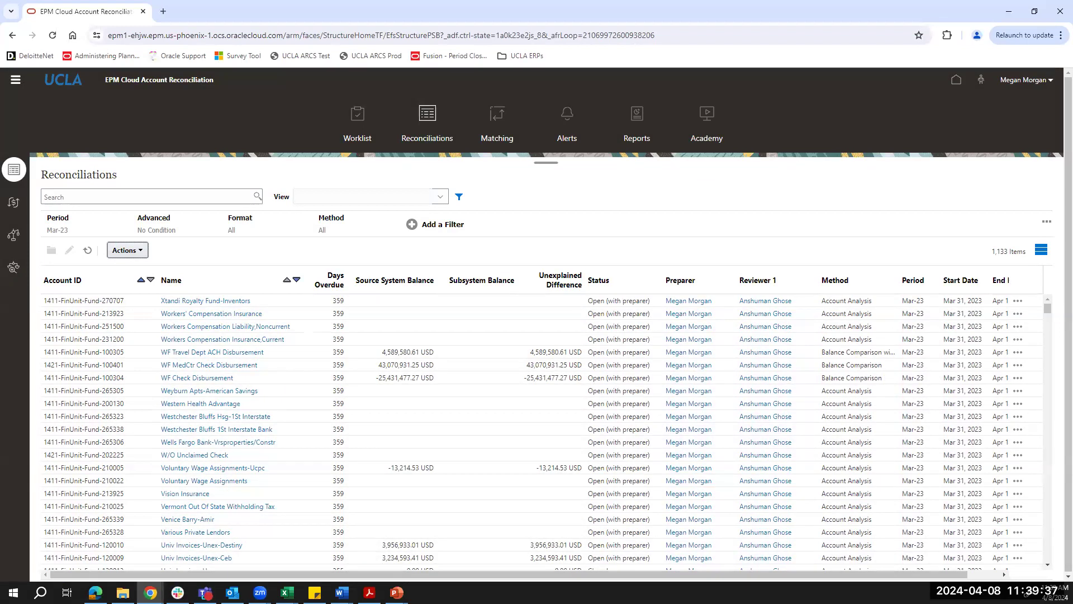
# Add a Status filter to the reconciliation list with the condition Equals Open.
pyautogui.click(441, 230)
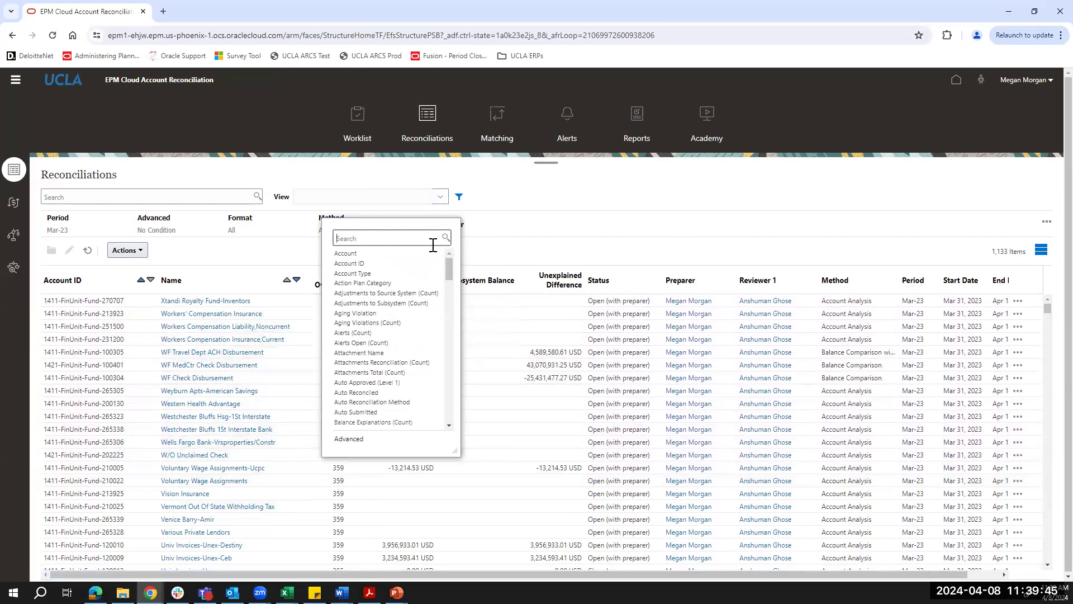
pyautogui.write('st')
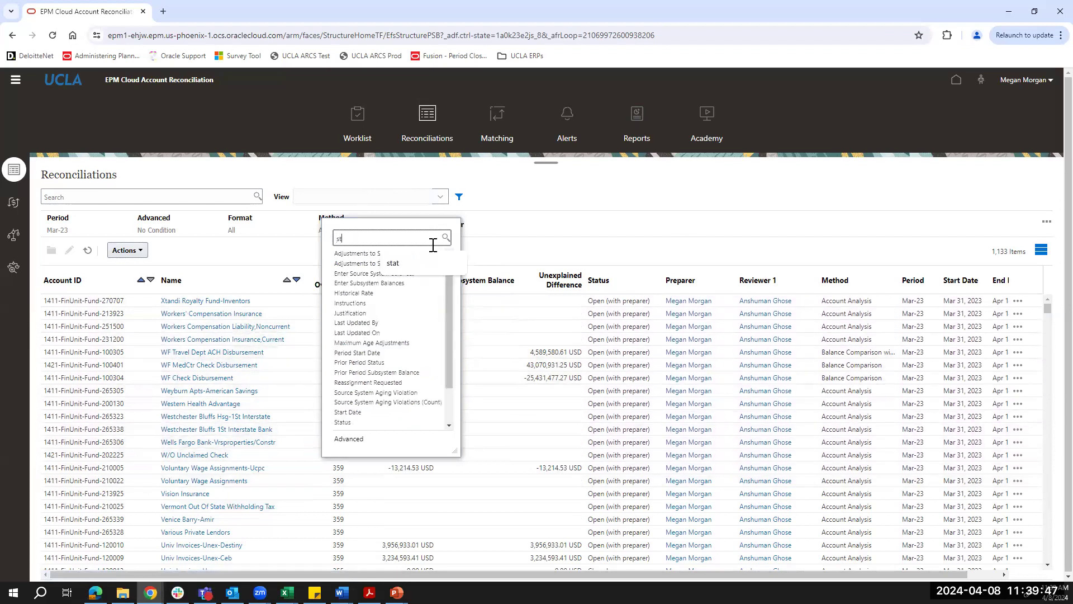
pyautogui.write('at')
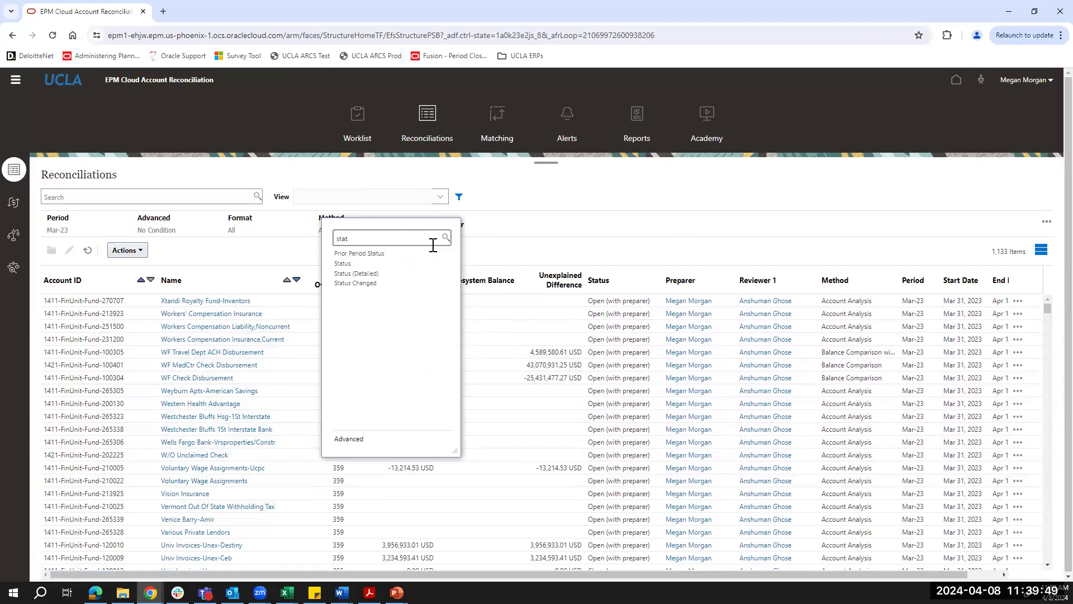
pyautogui.click(378, 263)
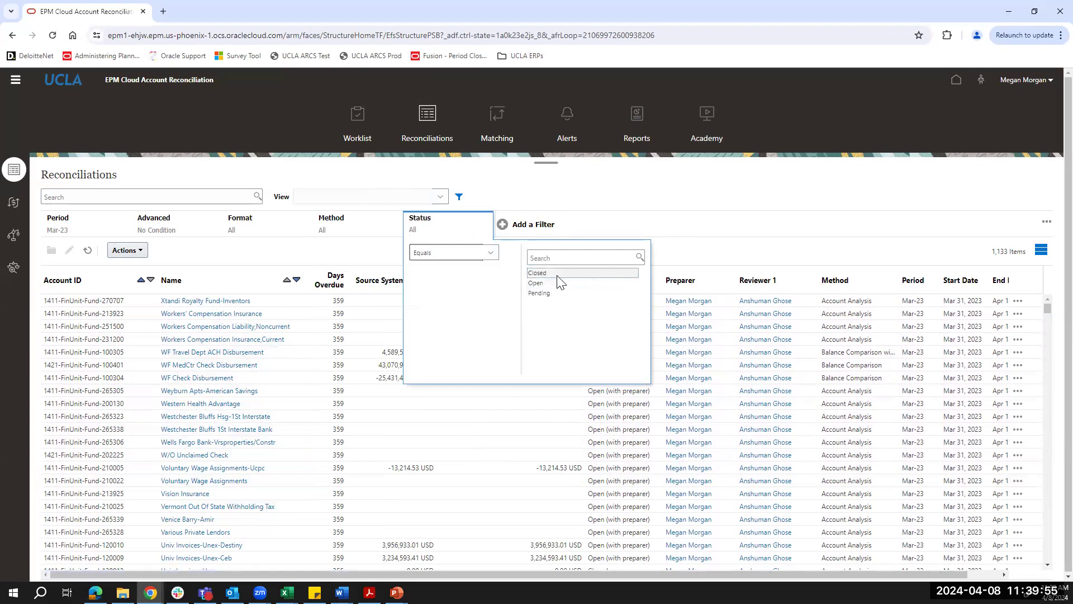
pyautogui.click(553, 284)
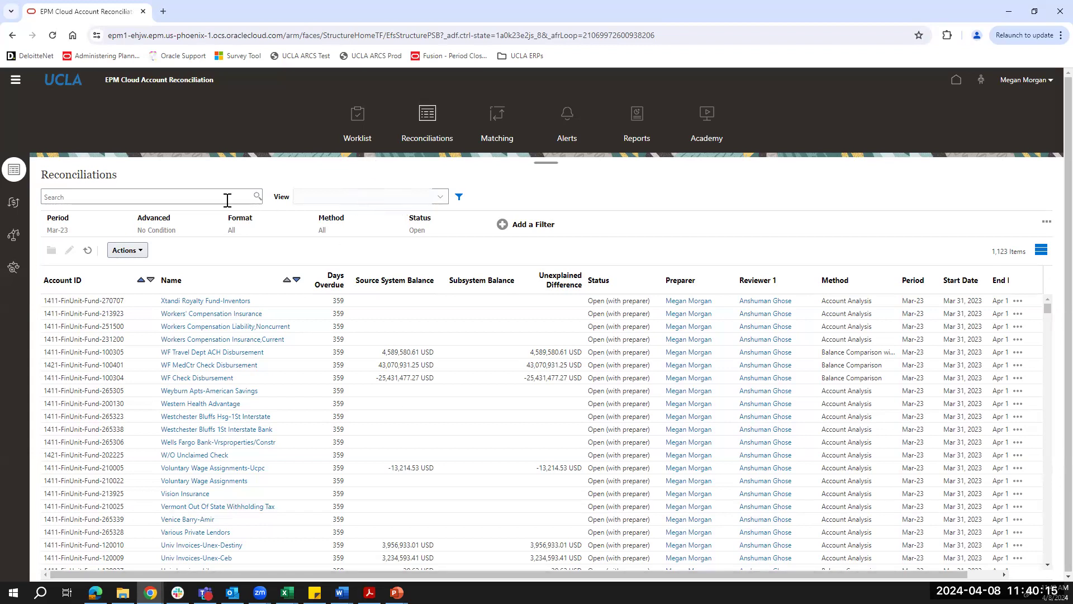
# Save the current columns and filters as a list view named with the preparer's first name plus "List".
pyautogui.click(129, 253)
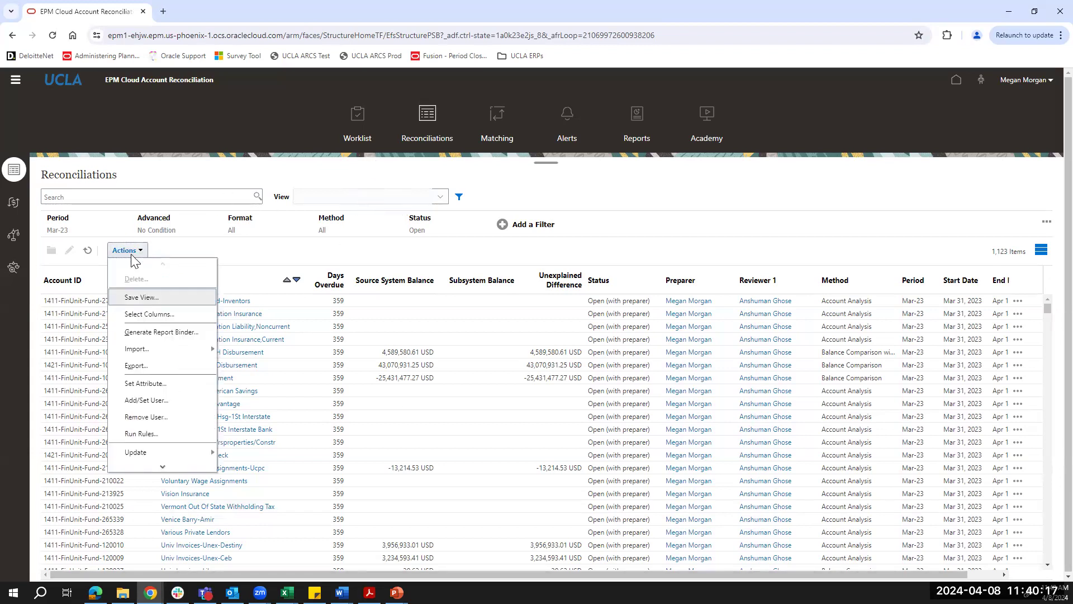
pyautogui.click(397, 316)
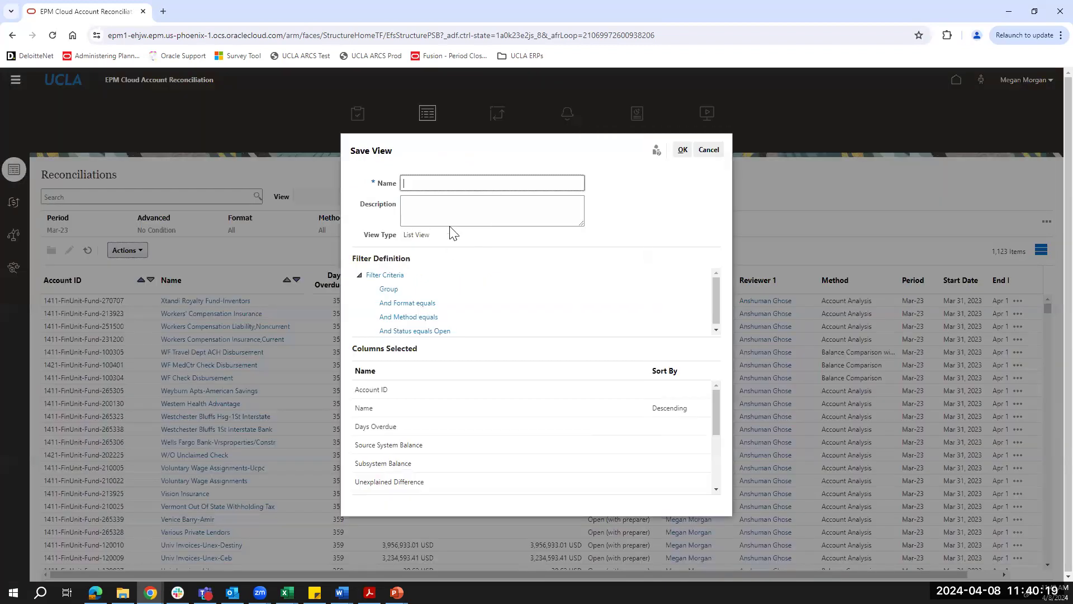
pyautogui.write("Megan's List")
pyautogui.click(683, 150)
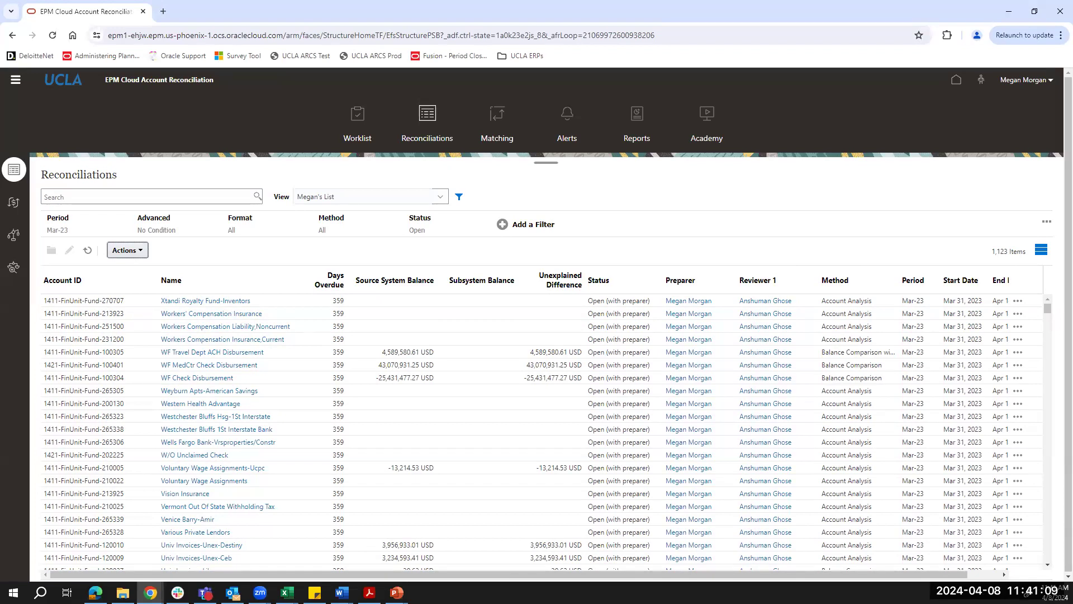
# Change the Status filter to Closed so the list is limited to closed reconciliations.
pyautogui.click(441, 227)
pyautogui.click(579, 271)
pyautogui.click(435, 276)
pyautogui.click(723, 196)
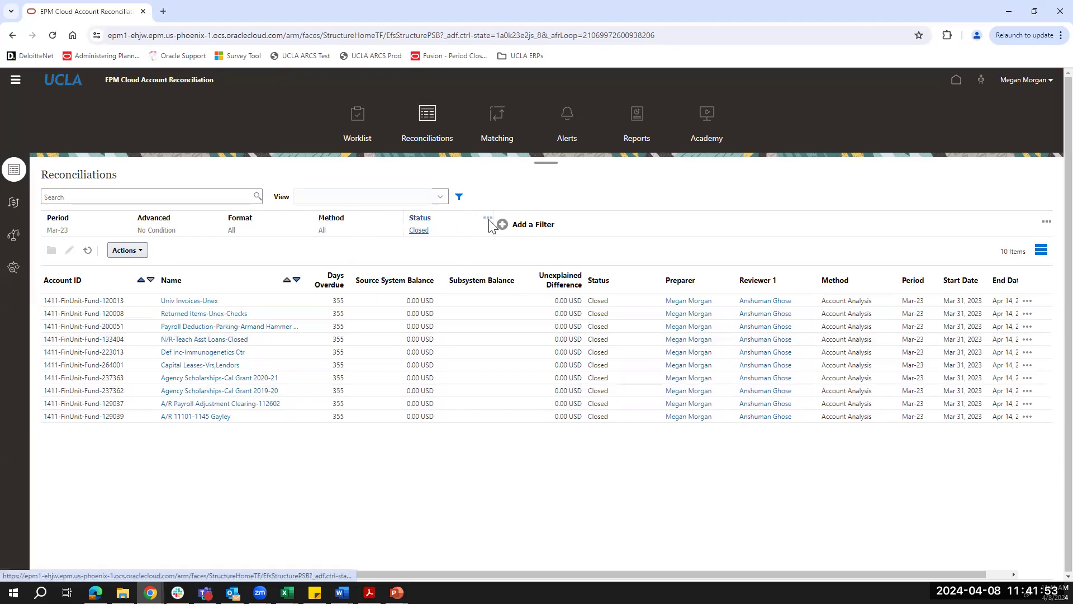
# Clear the Status filter and search the reconciliations for the account number of A/R-State Agreements.
pyautogui.click(488, 218)
pyautogui.click(465, 233)
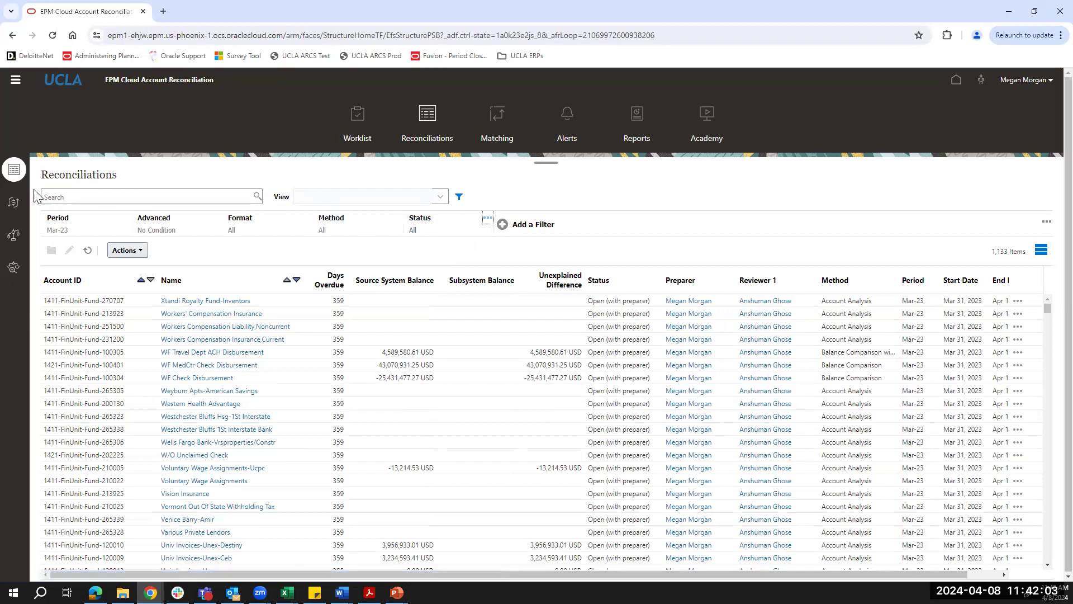
pyautogui.click(98, 197)
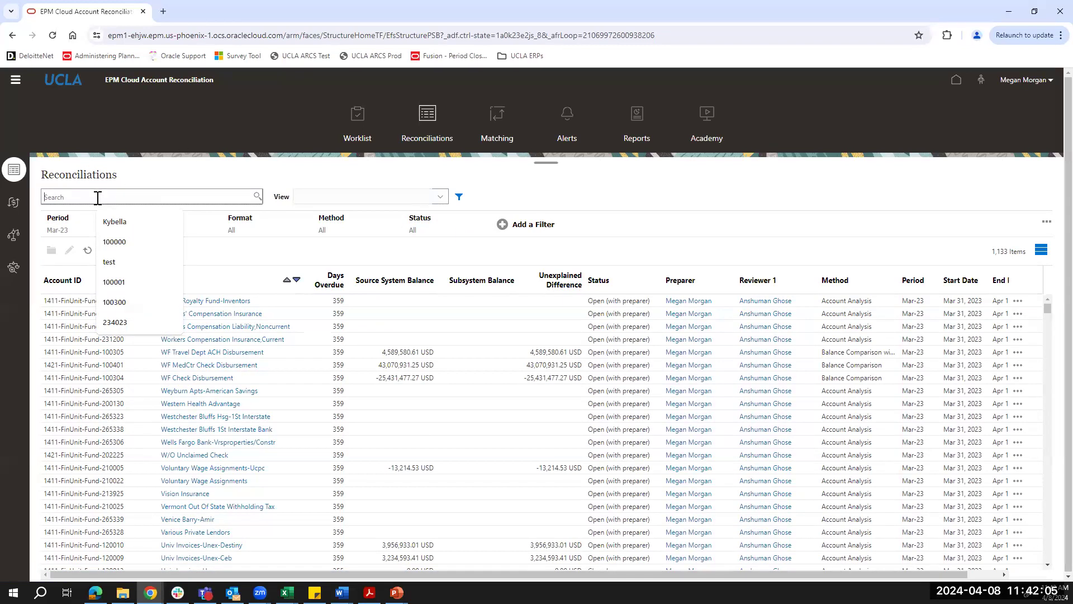
pyautogui.write('12240')
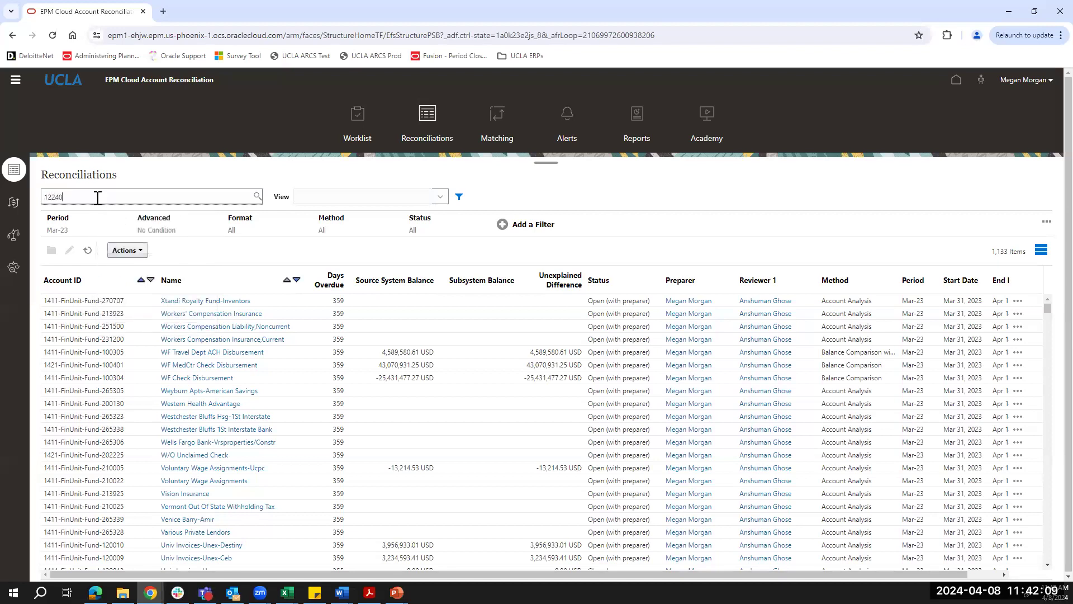
pyautogui.press('BackSpace')
pyautogui.write('00')
pyautogui.press('Return')
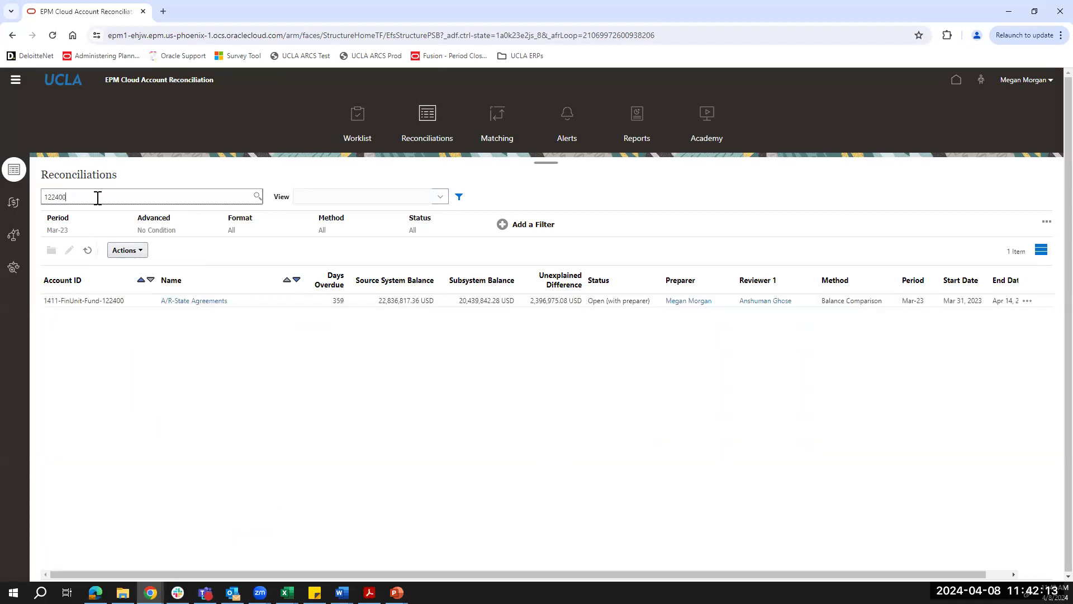
# Open the A/R-State Agreements reconciliation and review the drill-through details behind its General Ledger ending balance.
pyautogui.click(192, 304)
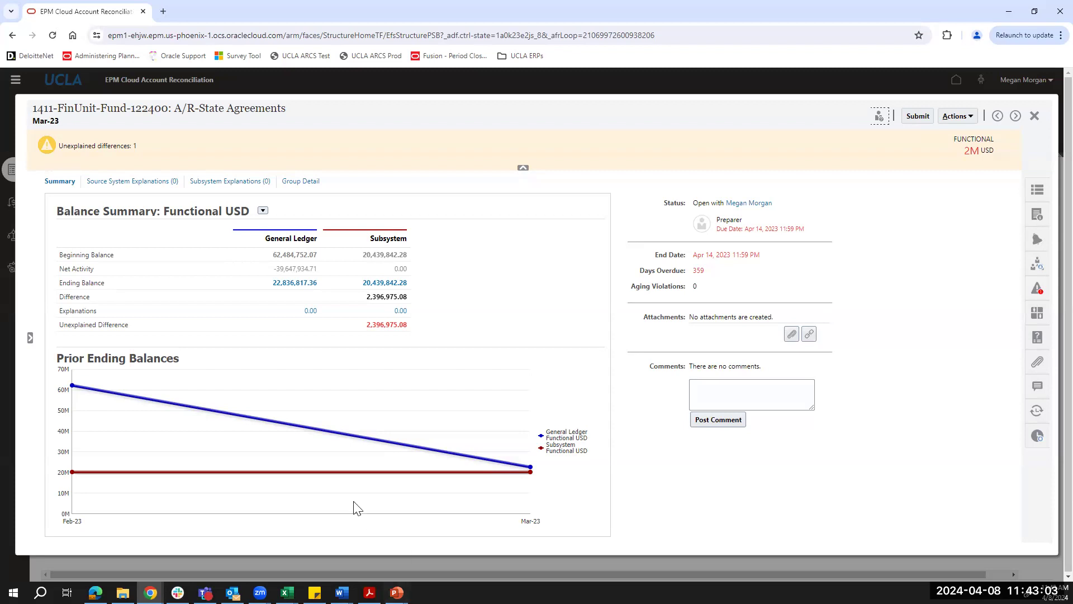
pyautogui.click(281, 284)
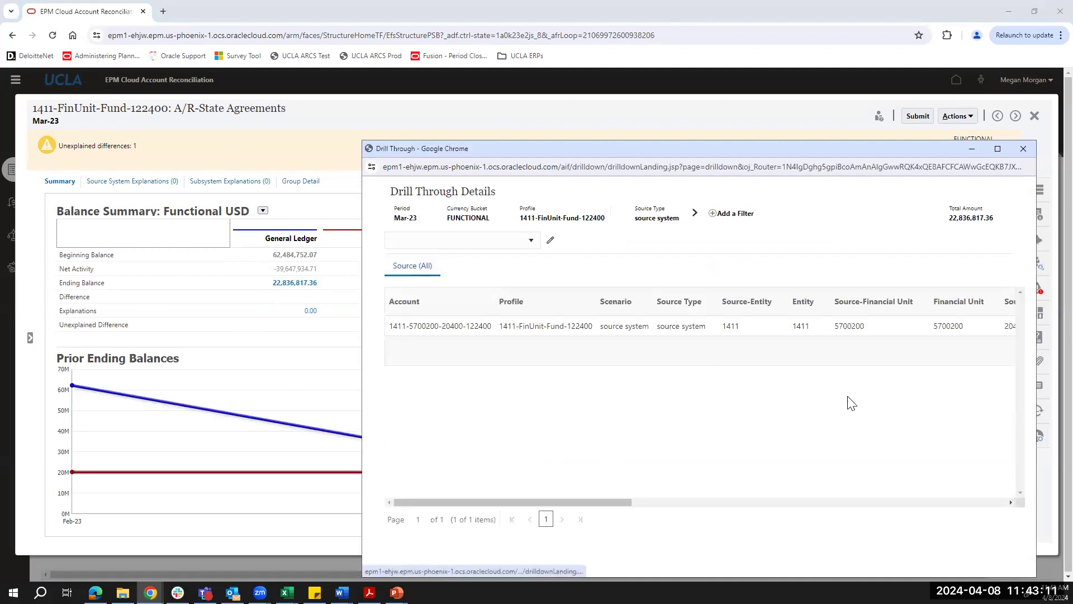
pyautogui.moveTo(600, 501); pyautogui.dragTo(756, 498)
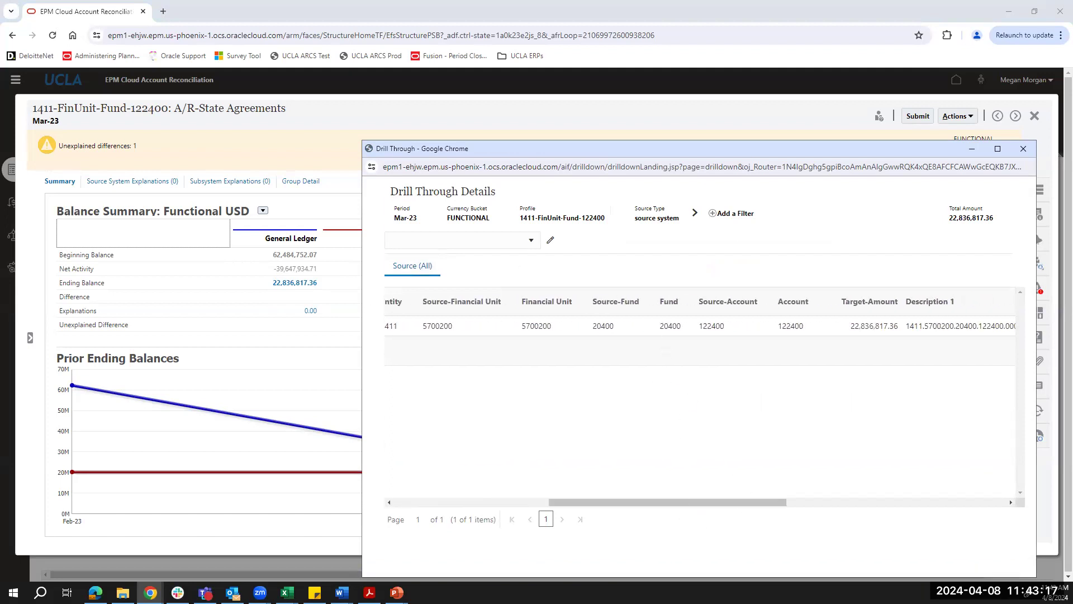
pyautogui.click(1022, 149)
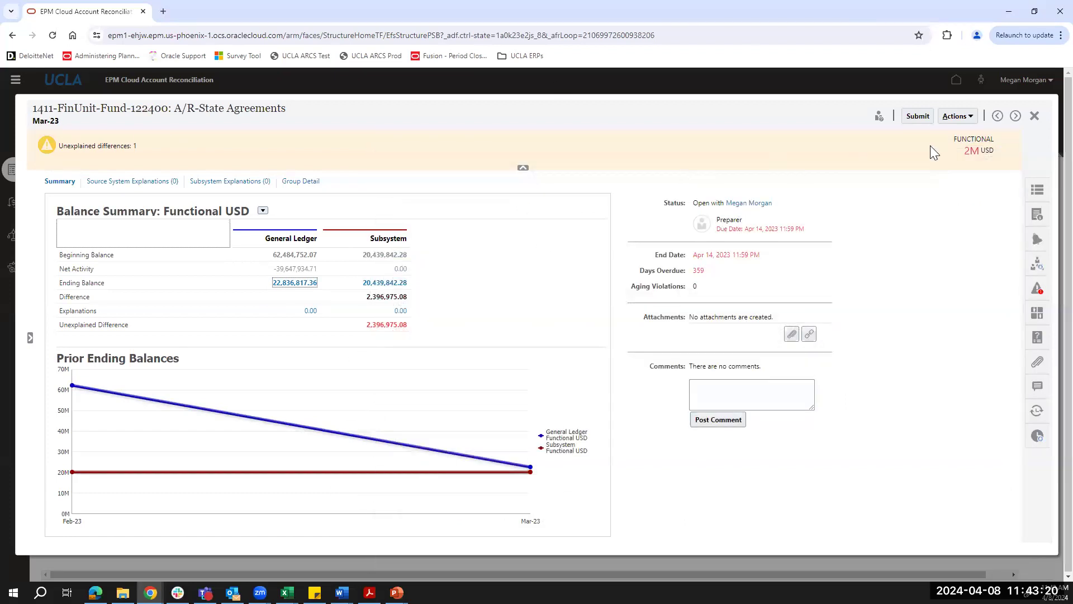
# Review the drill-through details behind the Subsystem ending balance, including the customer, due date and source amount columns.
pyautogui.click(368, 285)
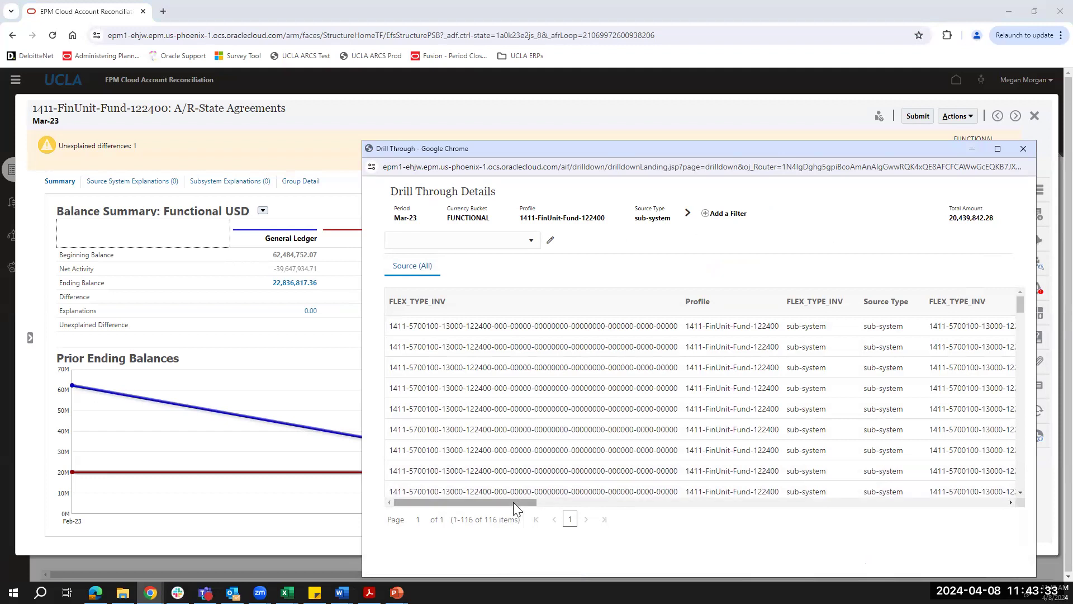
pyautogui.moveTo(509, 504); pyautogui.dragTo(894, 490)
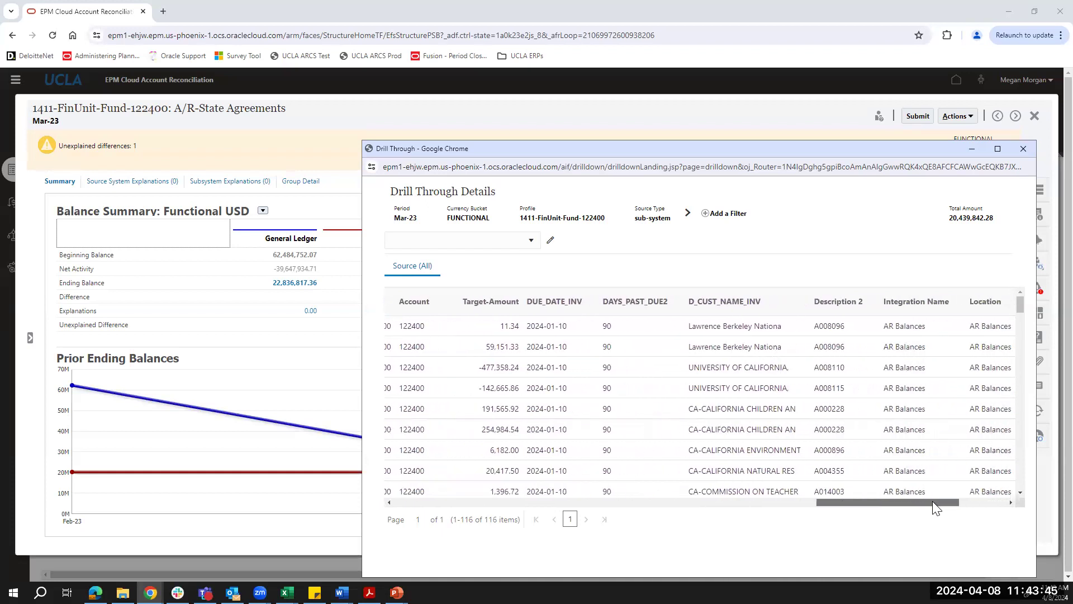
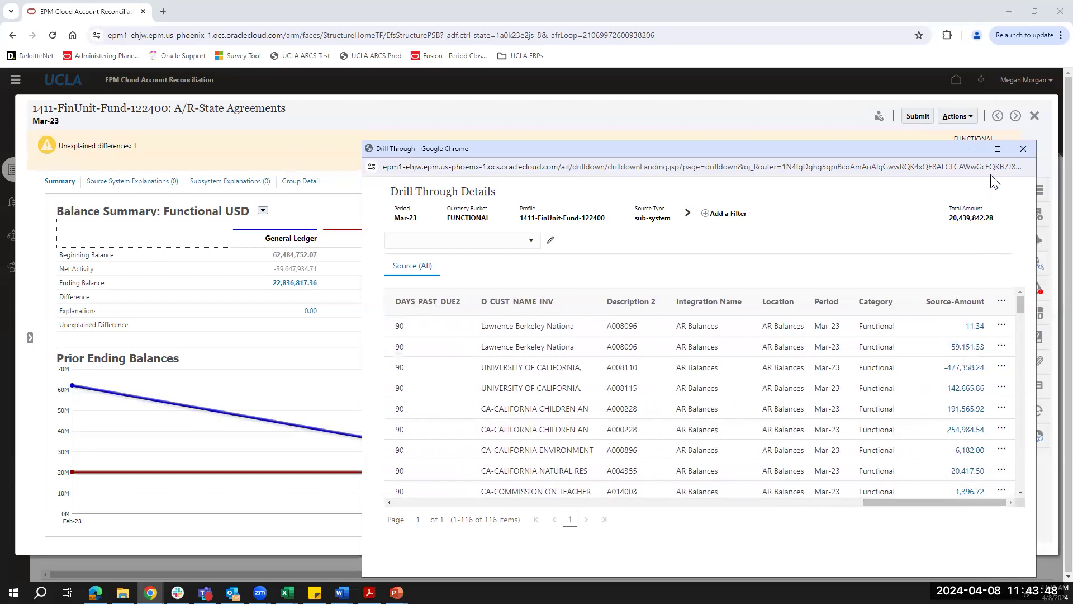
pyautogui.click(1024, 149)
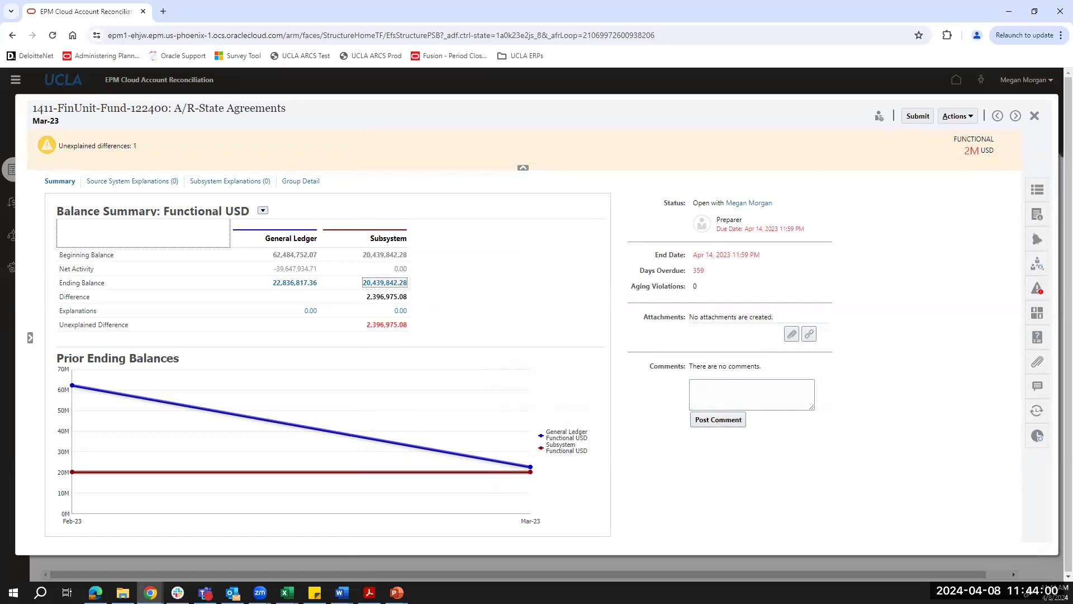
# Start a new source system explanation with the short description "Explanation 1" and check its Carry Forward Explanation options.
pyautogui.click(130, 185)
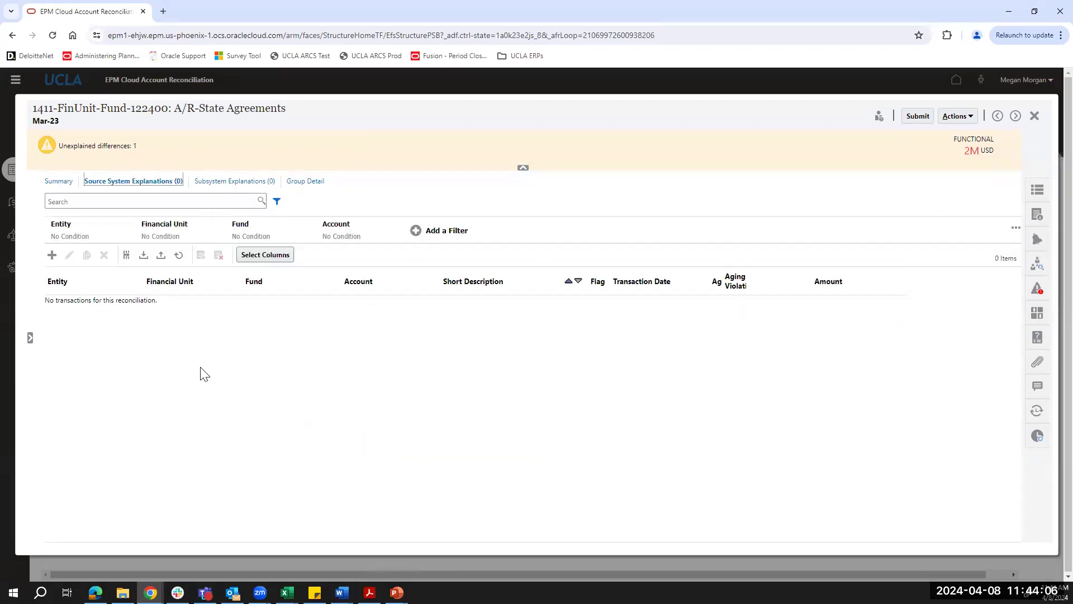
pyautogui.click(52, 254)
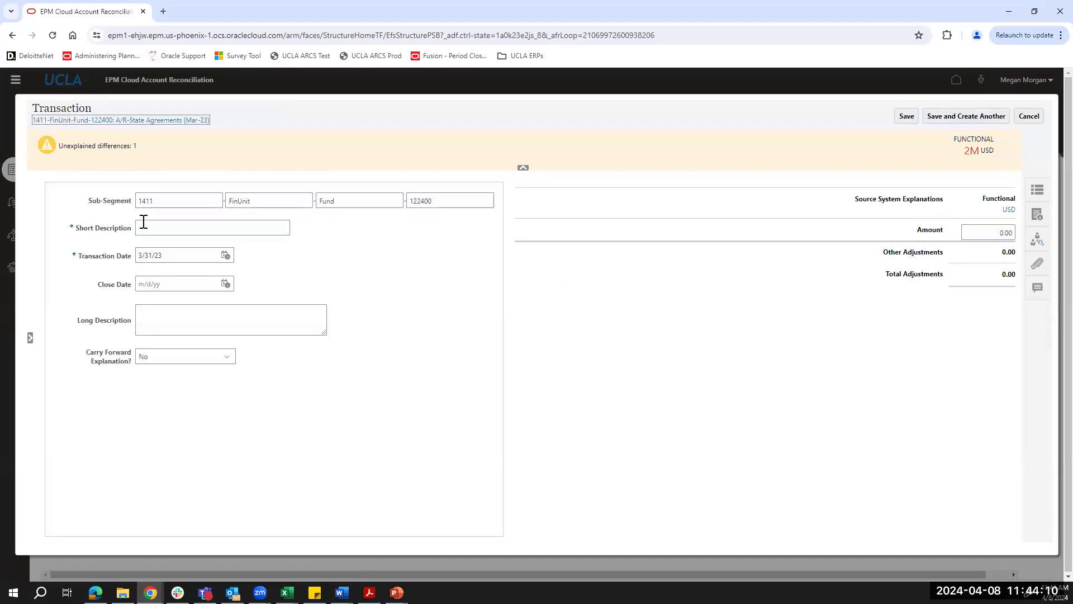
pyautogui.click(180, 223)
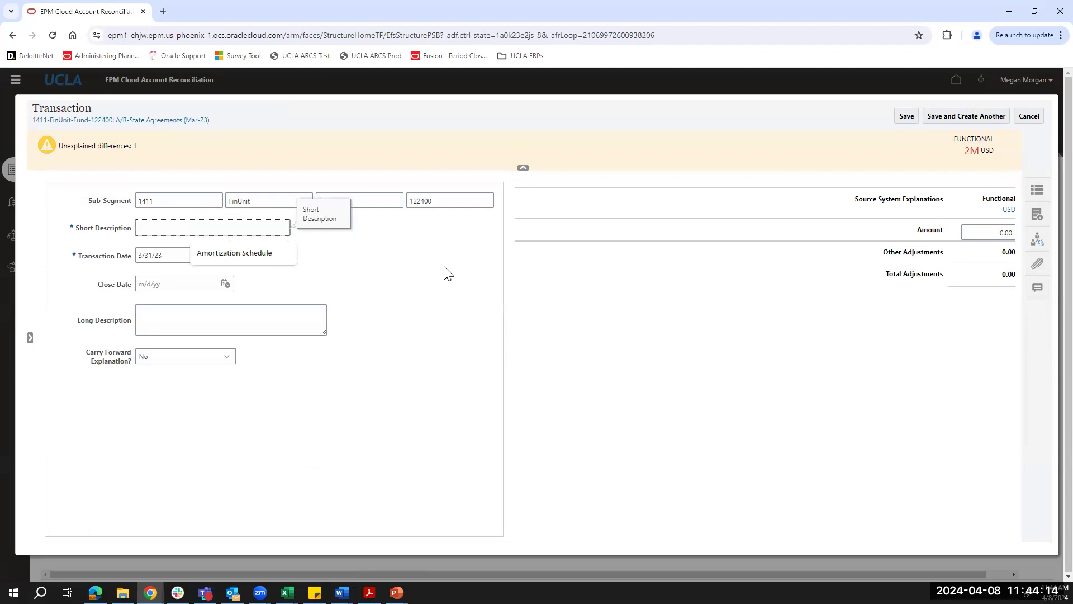
pyautogui.write('Ex')
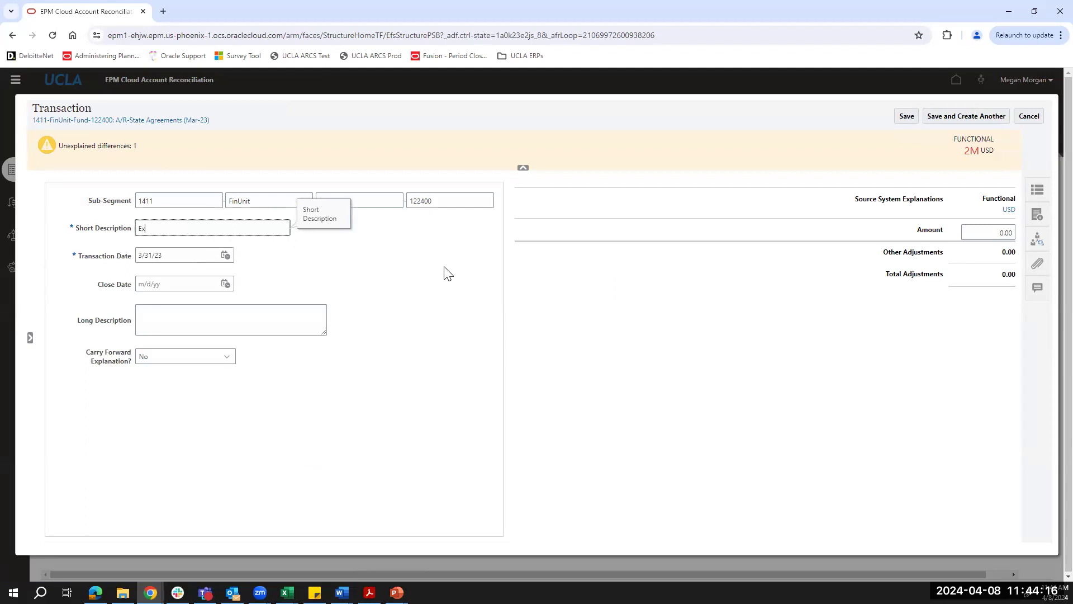
pyautogui.write('planation 1')
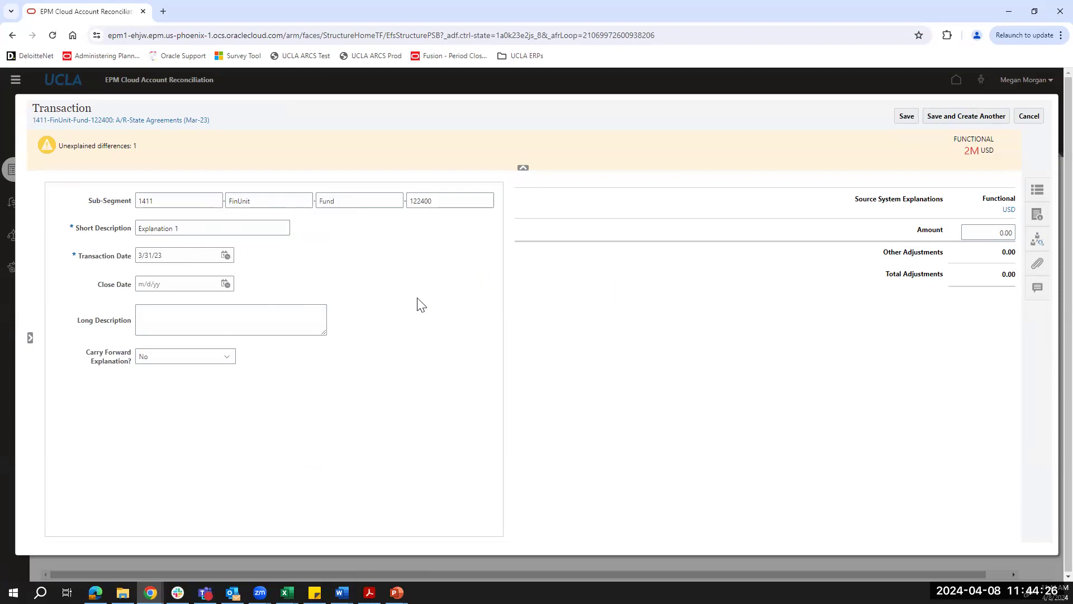
pyautogui.click(212, 357)
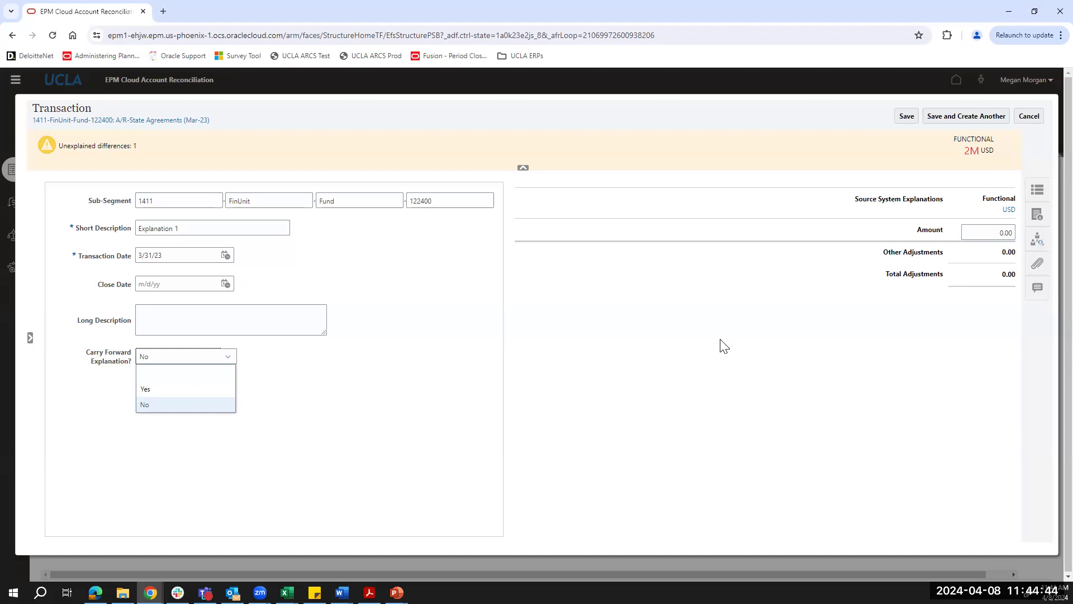
pyautogui.click(897, 287)
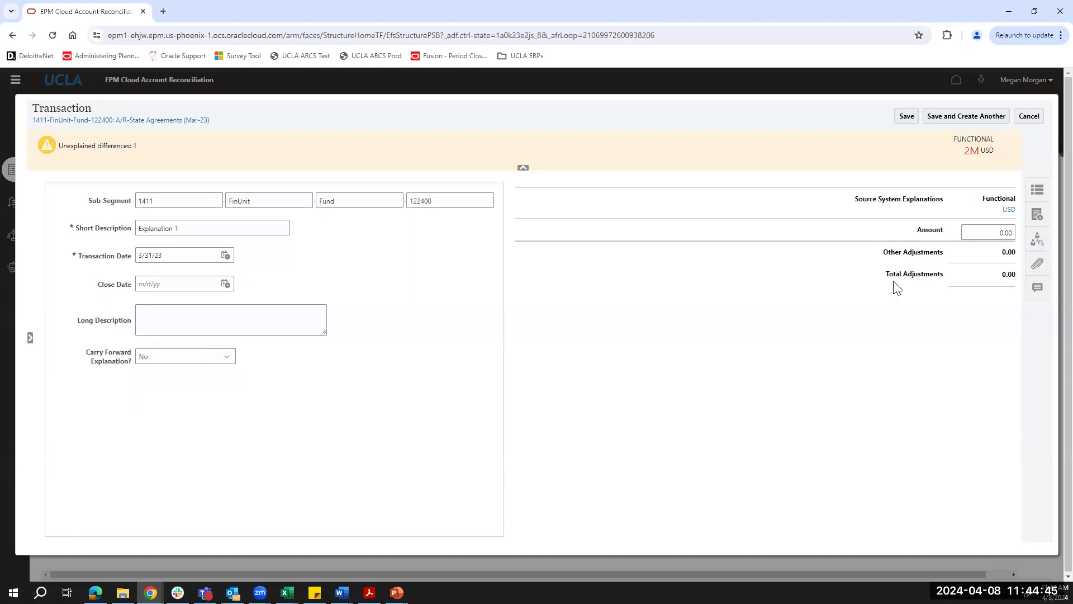
# Set the explanation's functional amount to 2,000,000.00 USD and save the transaction.
pyautogui.click(988, 234)
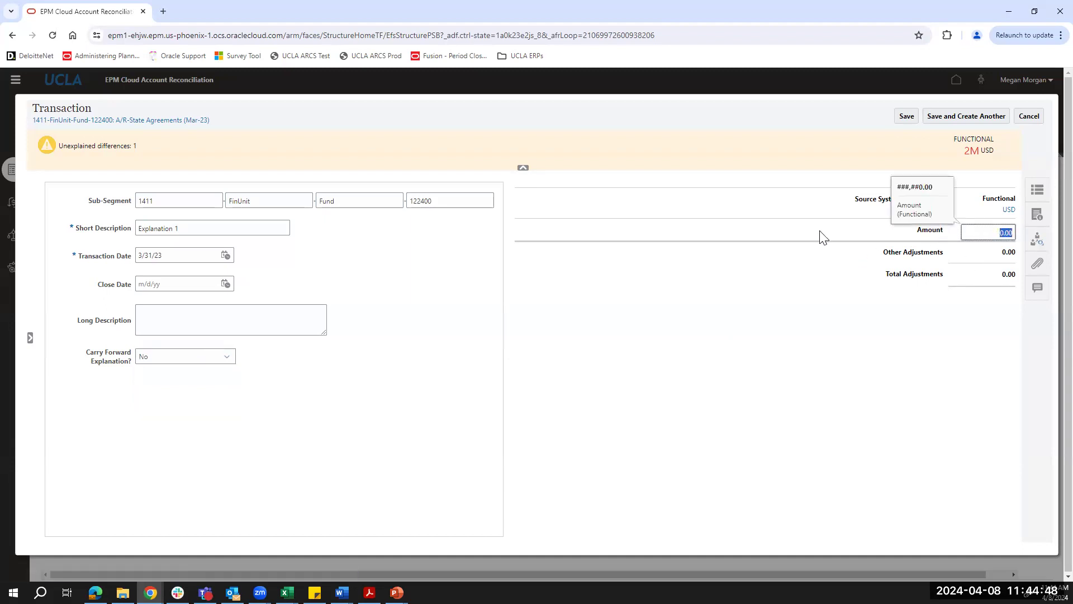
pyautogui.write('2,000,00')
pyautogui.click(925, 294)
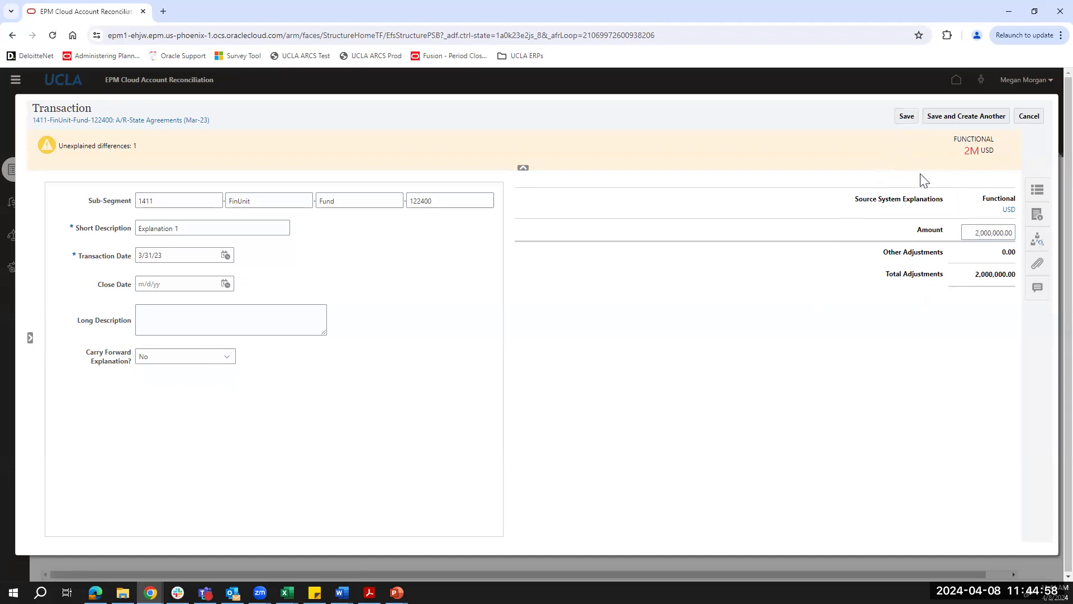
pyautogui.click(900, 118)
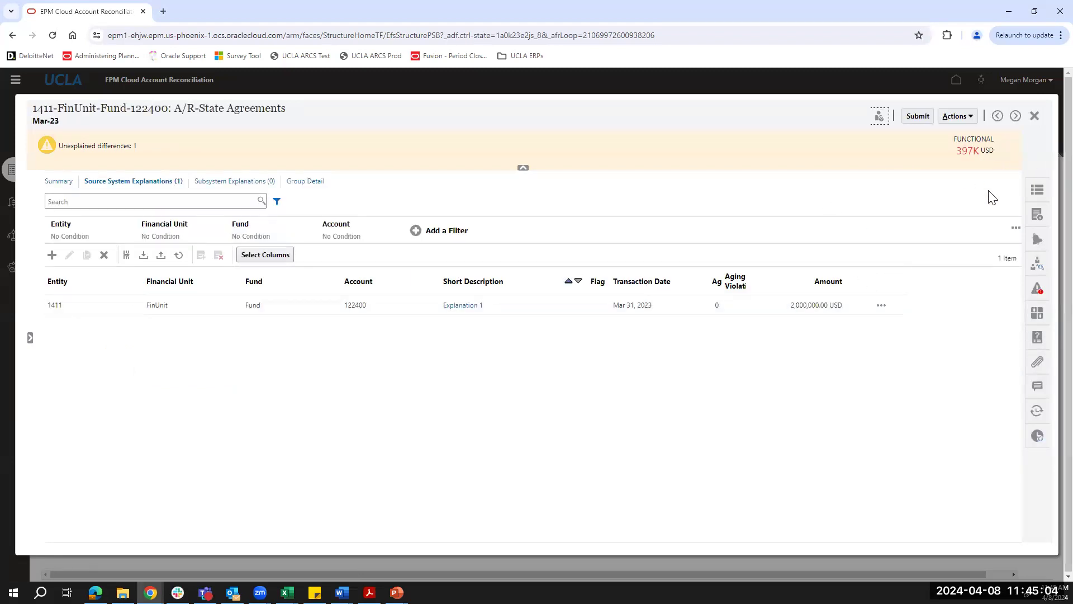
# Check the balance summary and try to submit the reconciliation with only the first explanation entered.
pyautogui.click(61, 181)
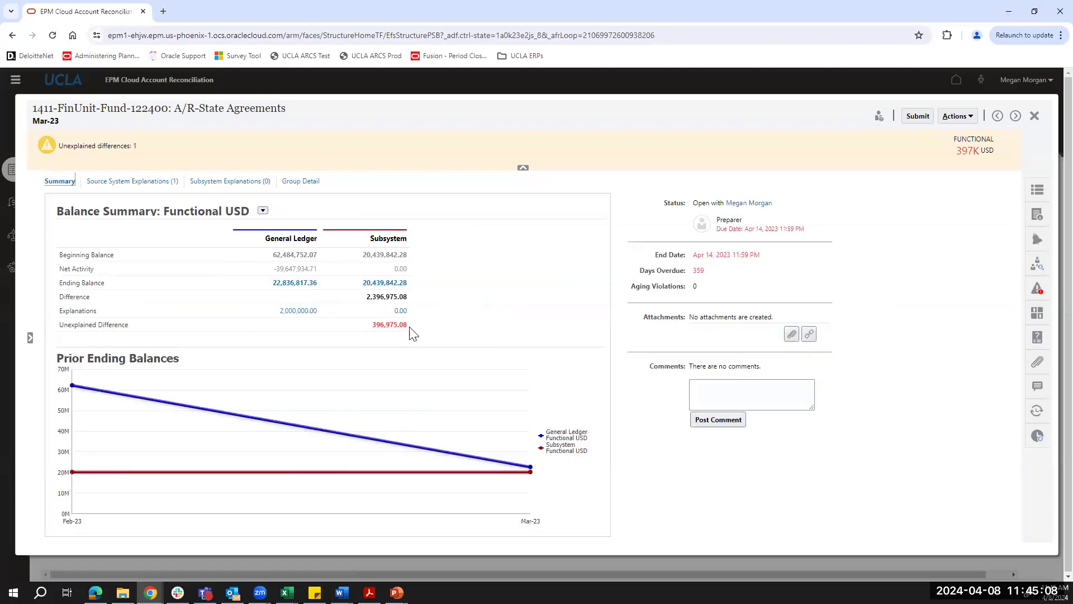
pyautogui.click(918, 116)
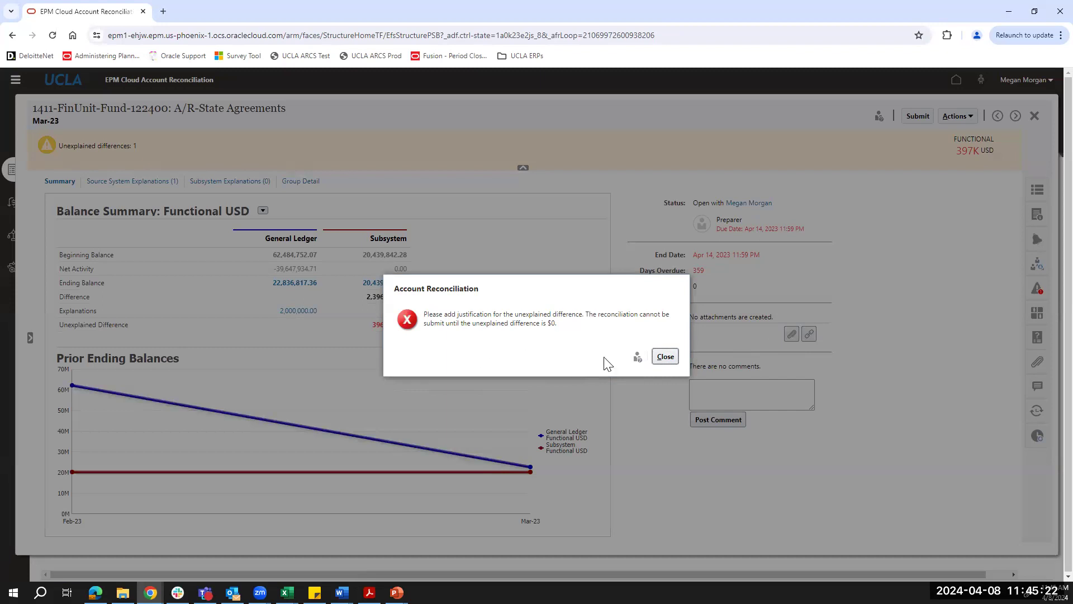
pyautogui.click(666, 356)
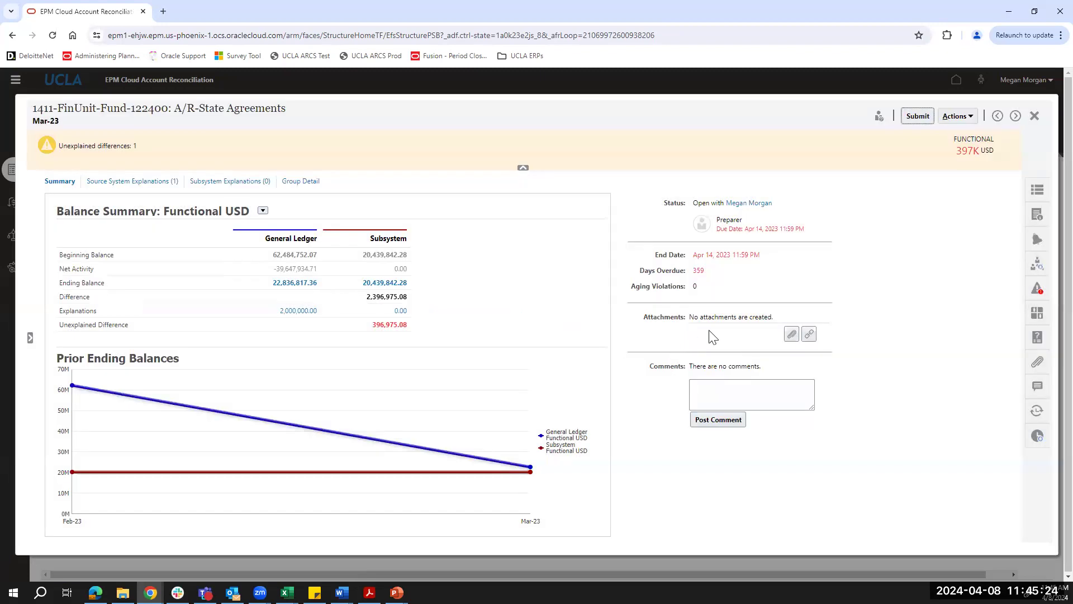
# Start a second source system explanation with a functional amount of 396,975.08 USD.
pyautogui.click(137, 184)
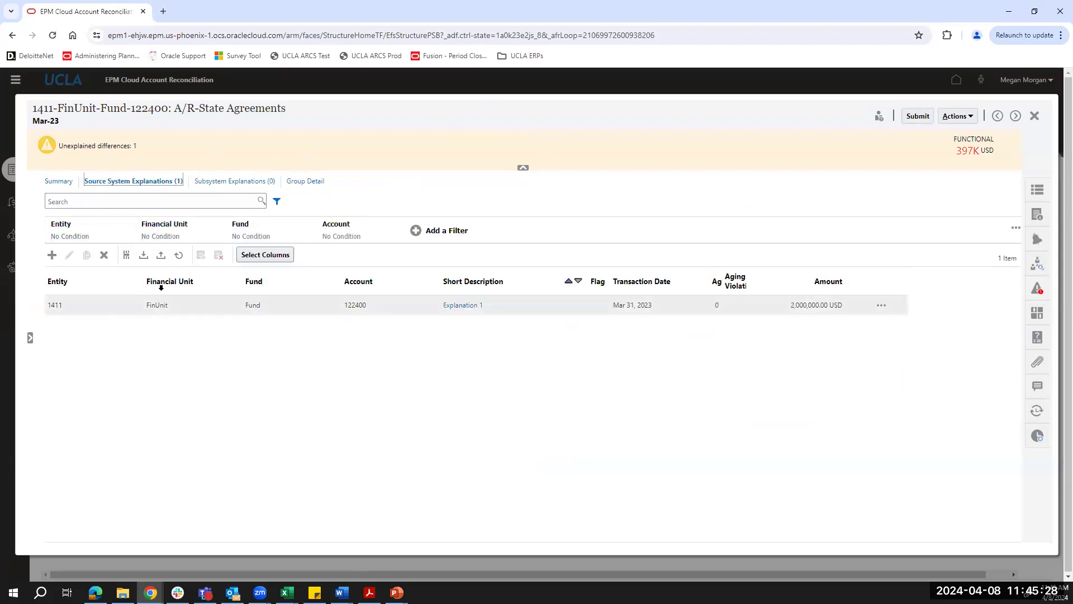
pyautogui.click(52, 256)
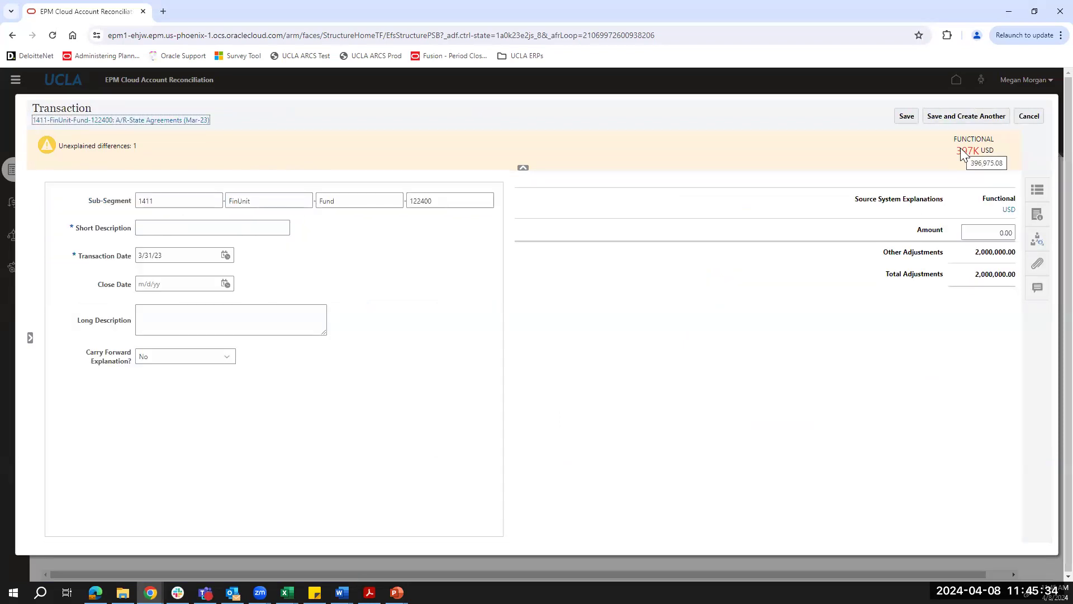
pyautogui.click(986, 233)
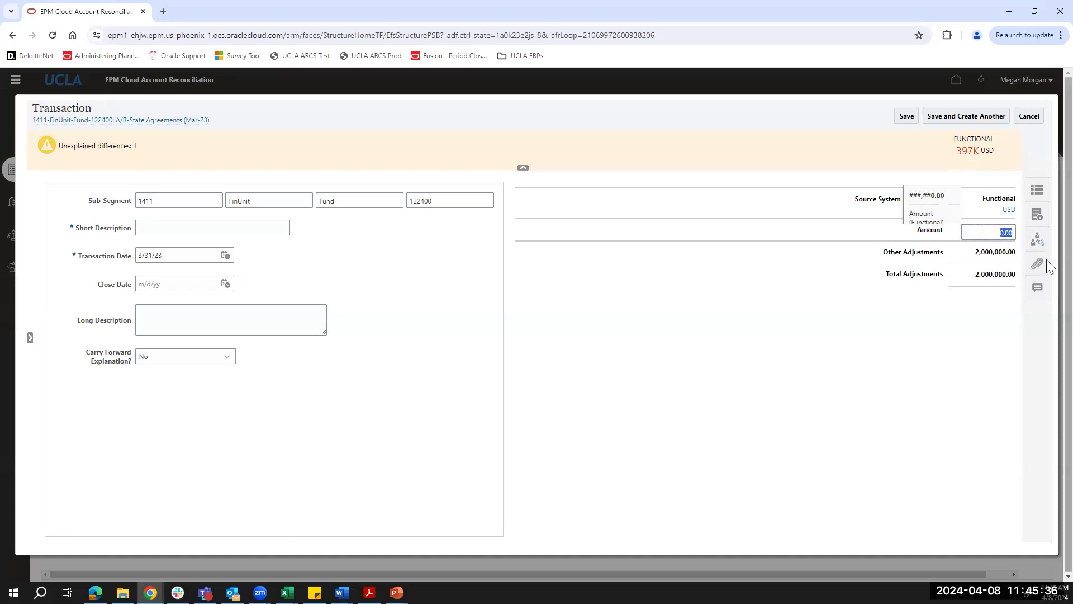
pyautogui.write('396')
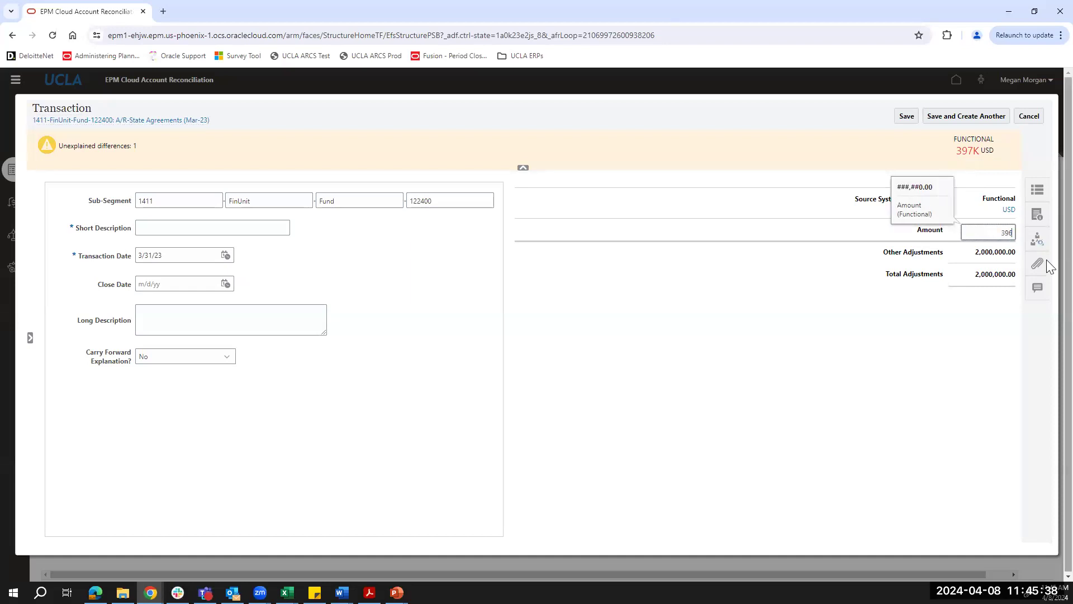
pyautogui.write(',975.08')
pyautogui.click(746, 255)
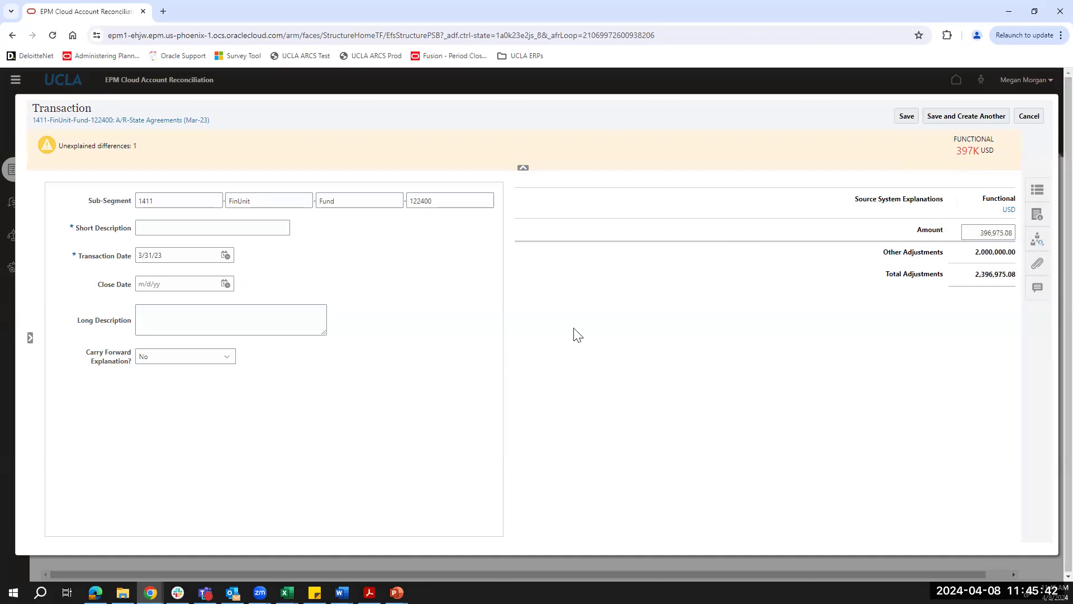
# Give the second explanation the short description "Explanation 2" and save it.
pyautogui.click(201, 226)
pyautogui.write('Expl')
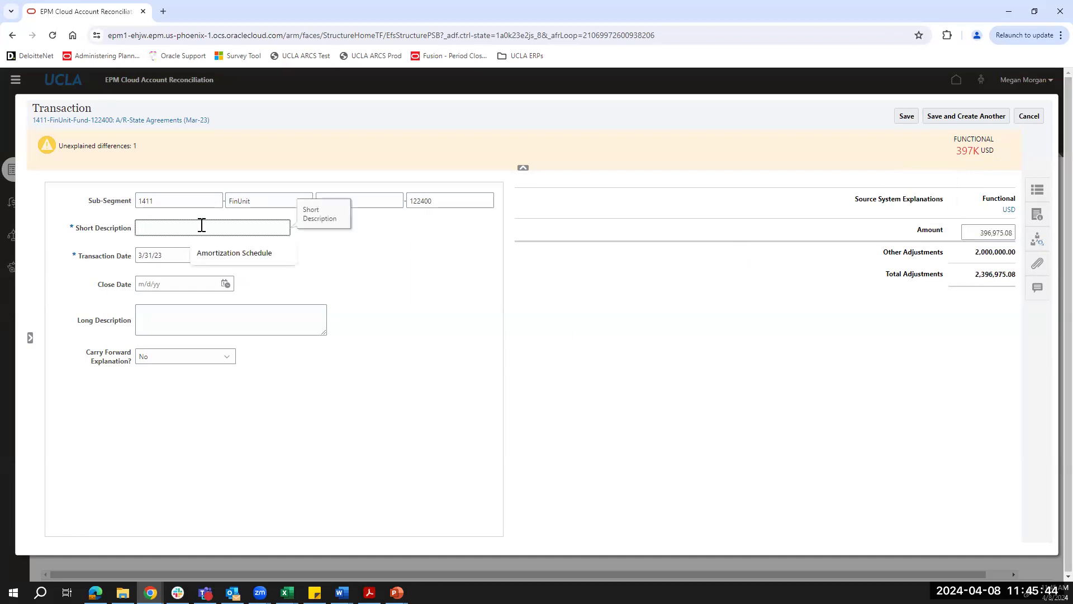
pyautogui.write('anation 2')
pyautogui.click(706, 247)
pyautogui.click(907, 116)
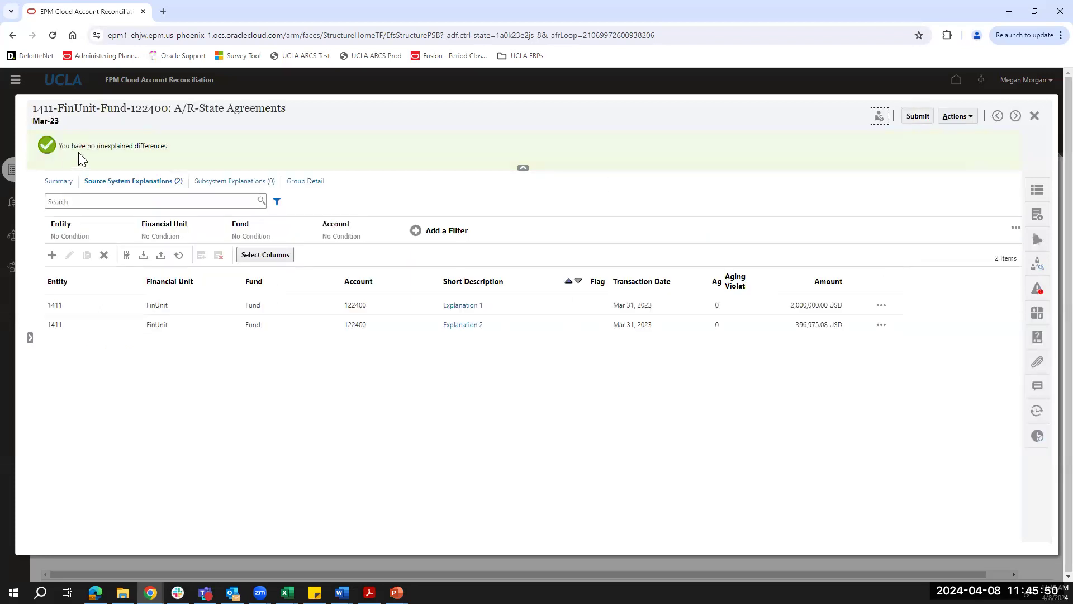
# Review the reconciliation's balance summary, properties, workflow, attachments, comments, prior reconciliations and history.
pyautogui.click(51, 181)
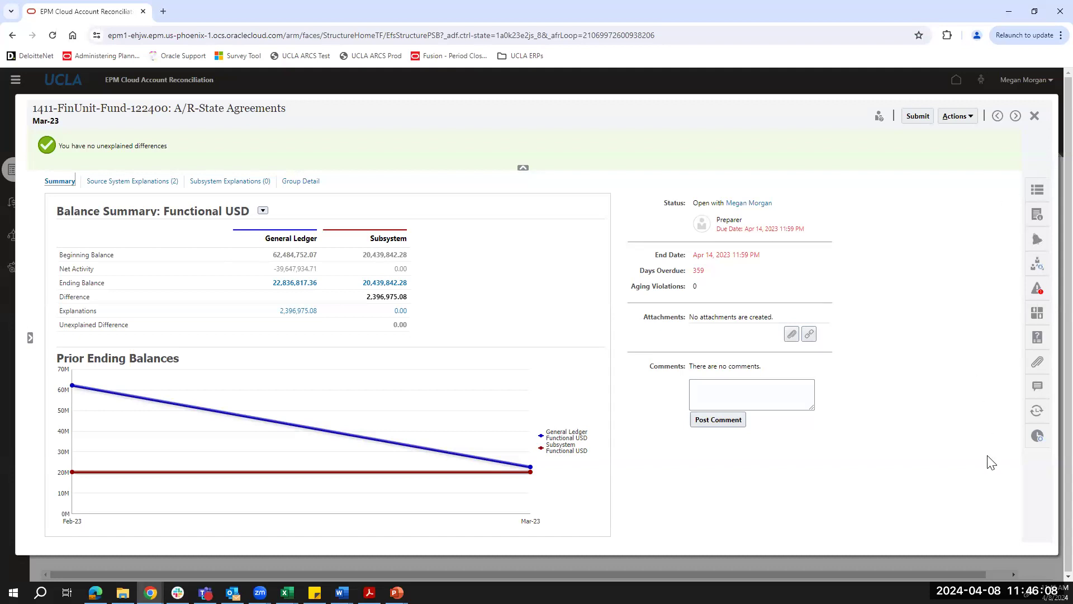
pyautogui.click(1038, 192)
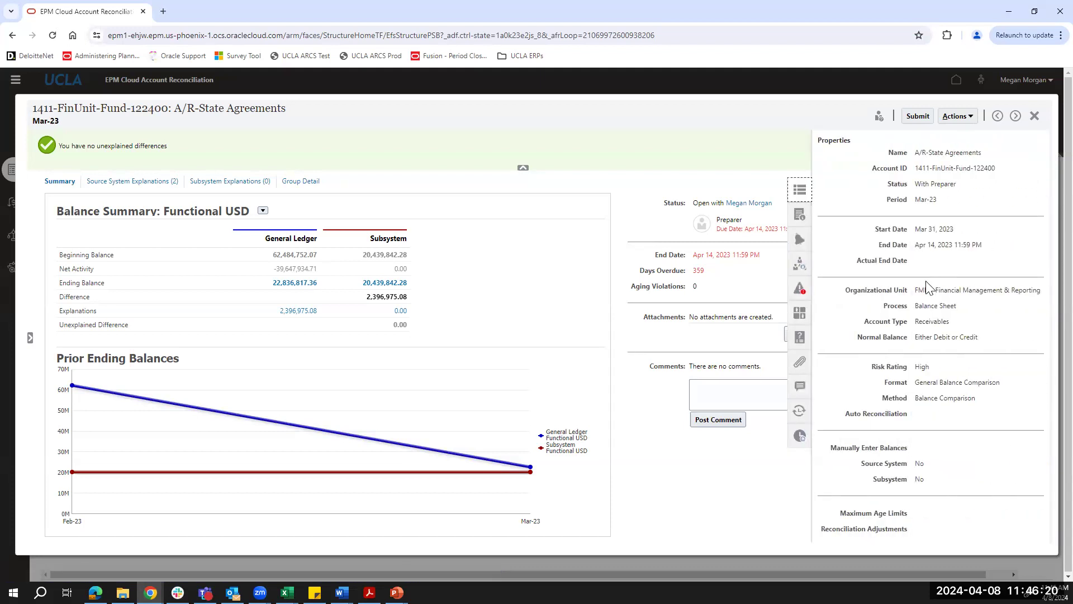
pyautogui.click(798, 265)
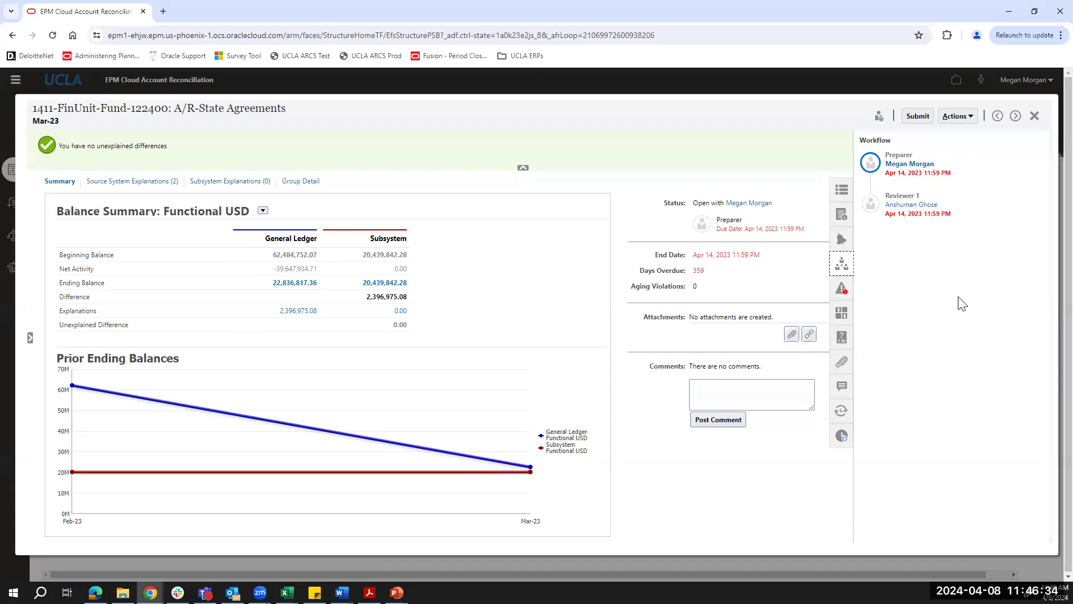
pyautogui.click(841, 363)
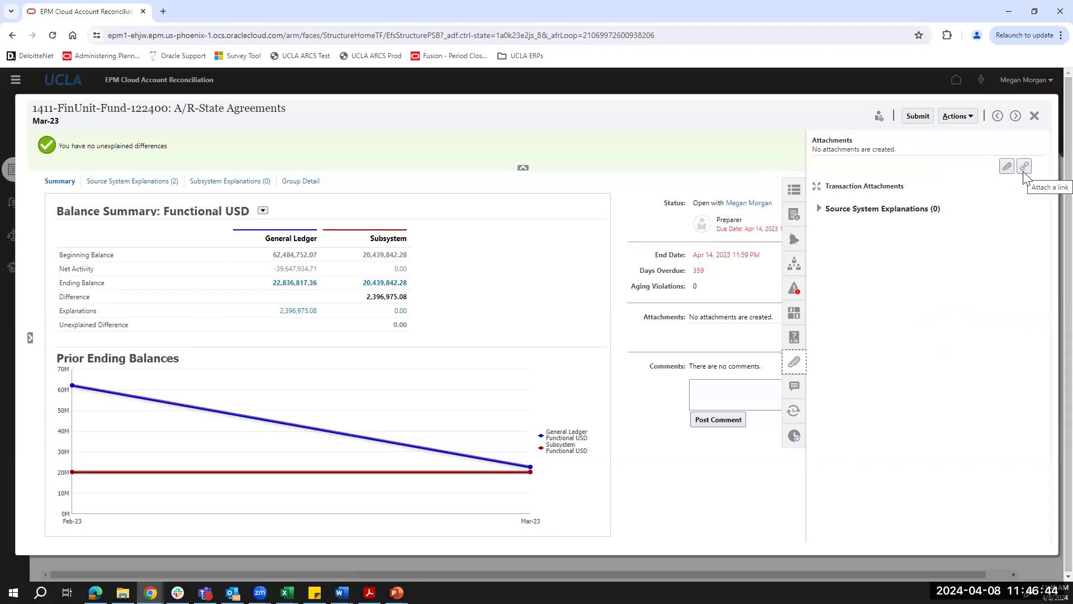
pyautogui.click(794, 386)
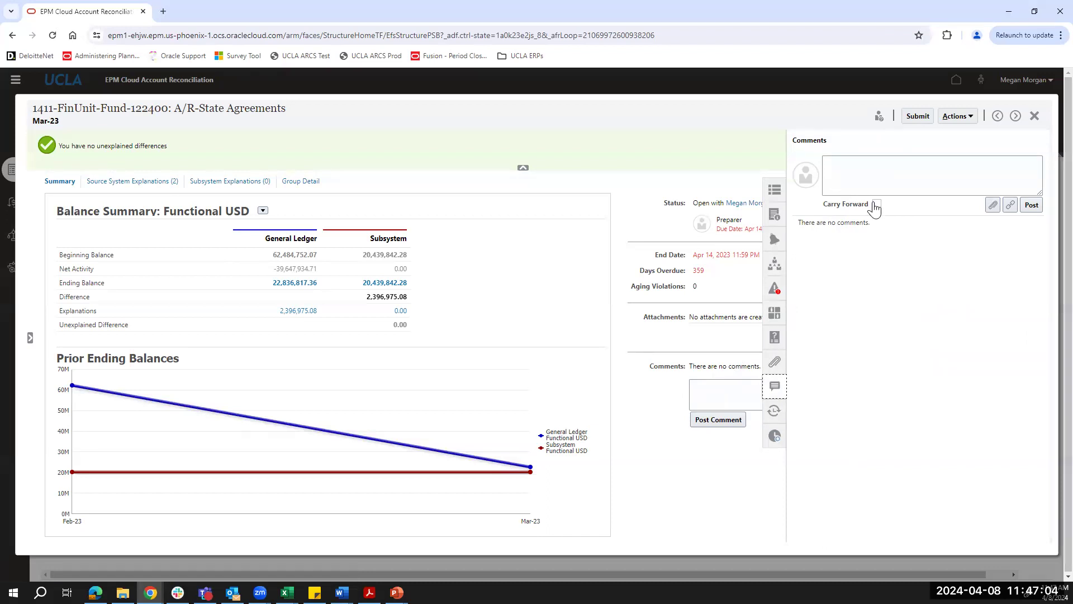
pyautogui.click(774, 411)
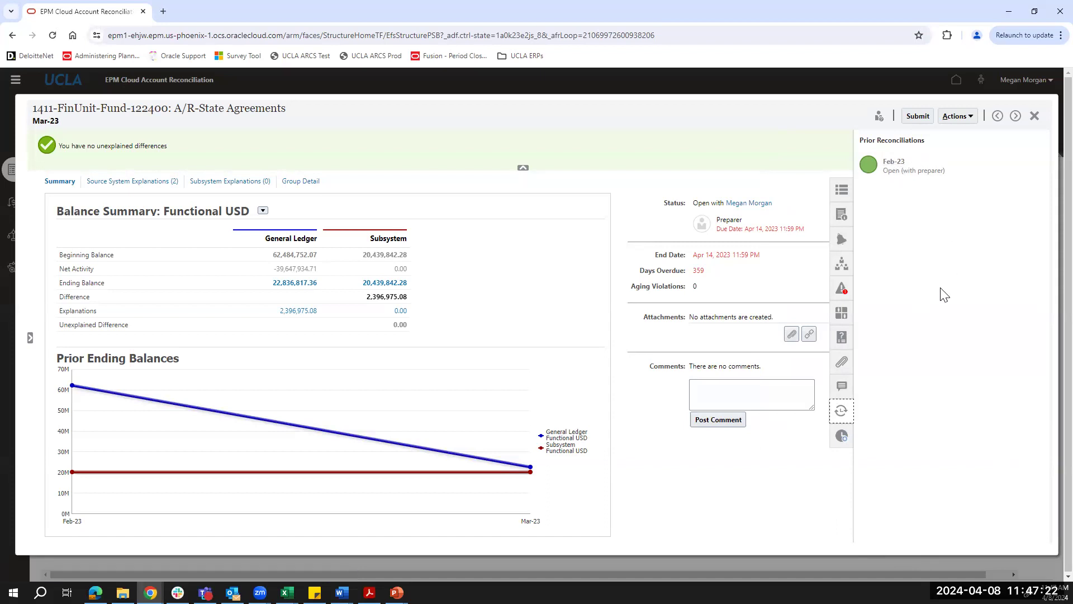
pyautogui.click(843, 437)
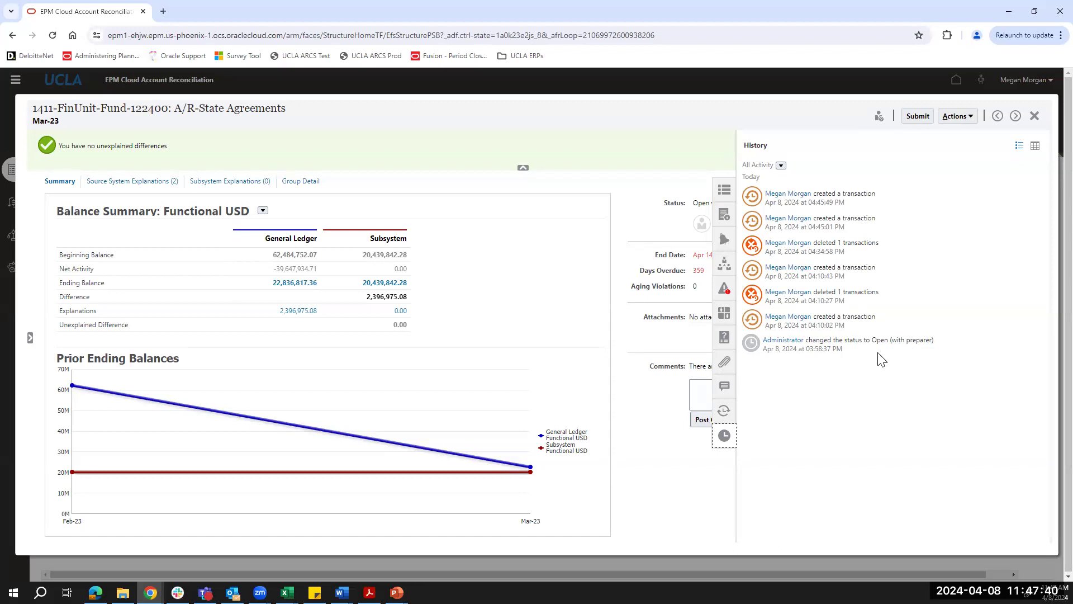
pyautogui.click(724, 435)
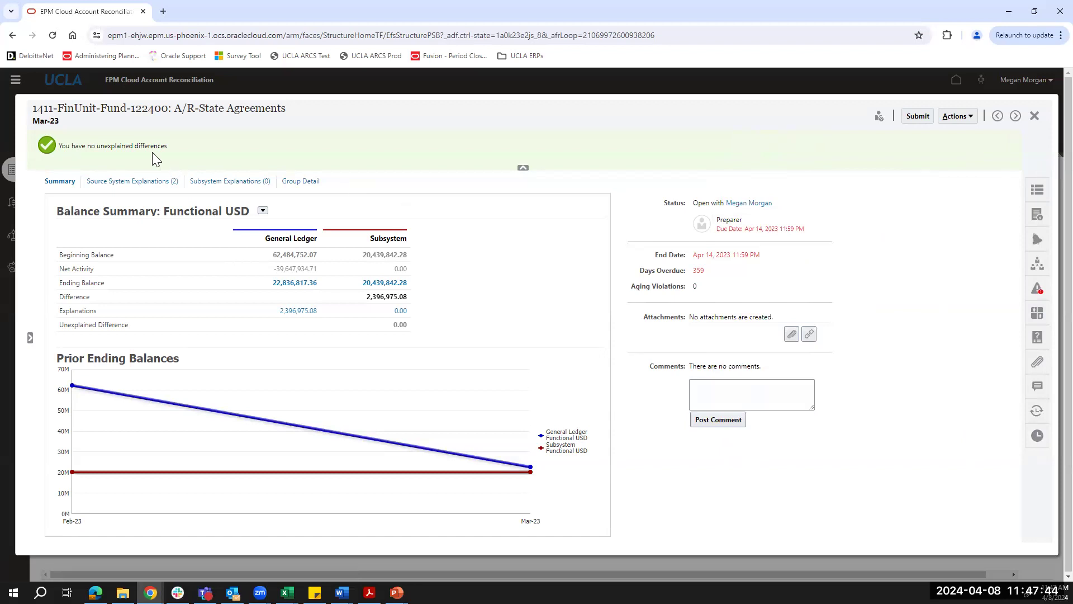
# Submit the A/R-State Agreements reconciliation, confirm that preparation is complete, and close the reconciliation.
pyautogui.click(916, 118)
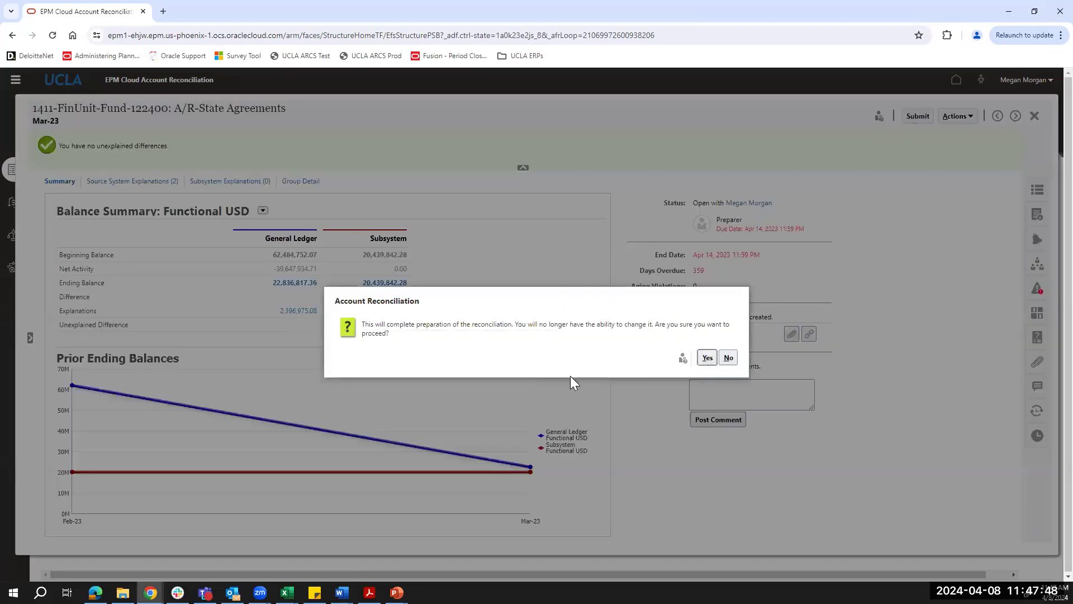
pyautogui.click(707, 358)
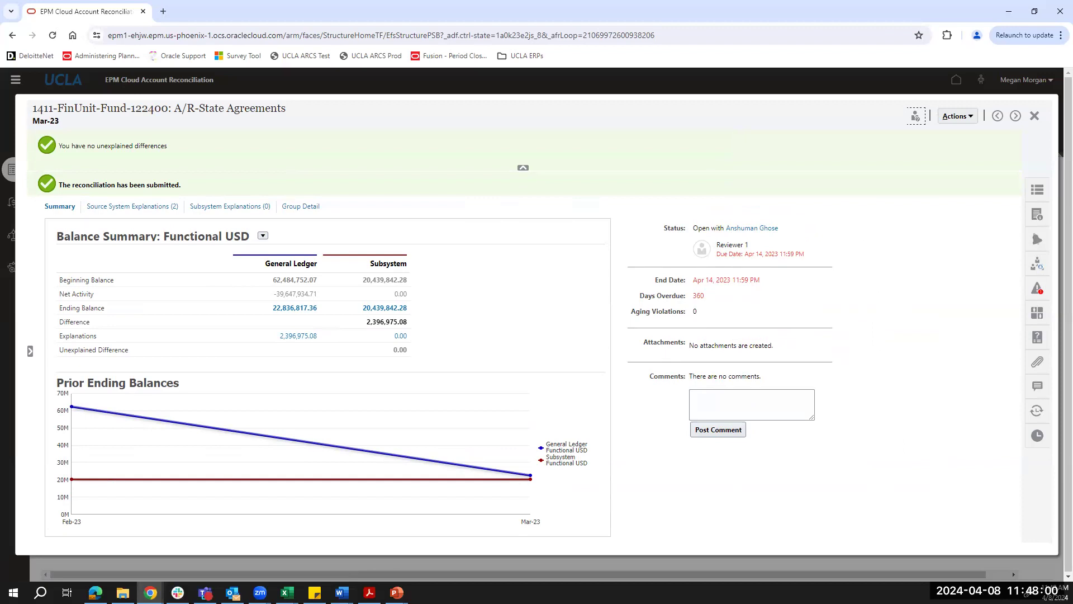
pyautogui.click(1035, 115)
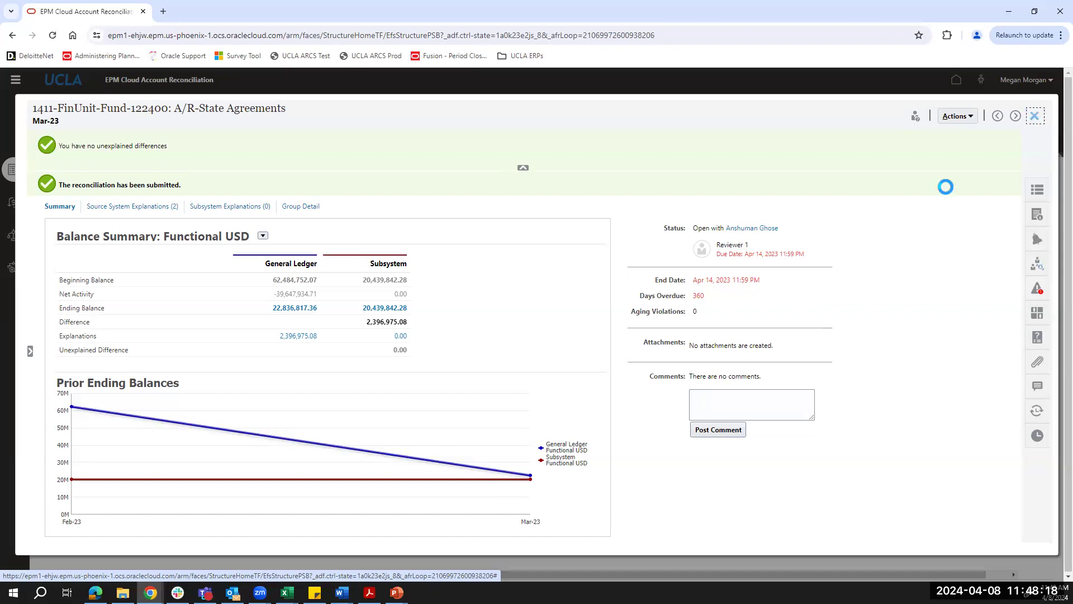
# Search the reconciliations by account number for Voluntary Wage Assignments-Ucpc and open that reconciliation.
pyautogui.doubleClick(85, 200)
pyautogui.press('BackSpace')
pyautogui.write('210005')
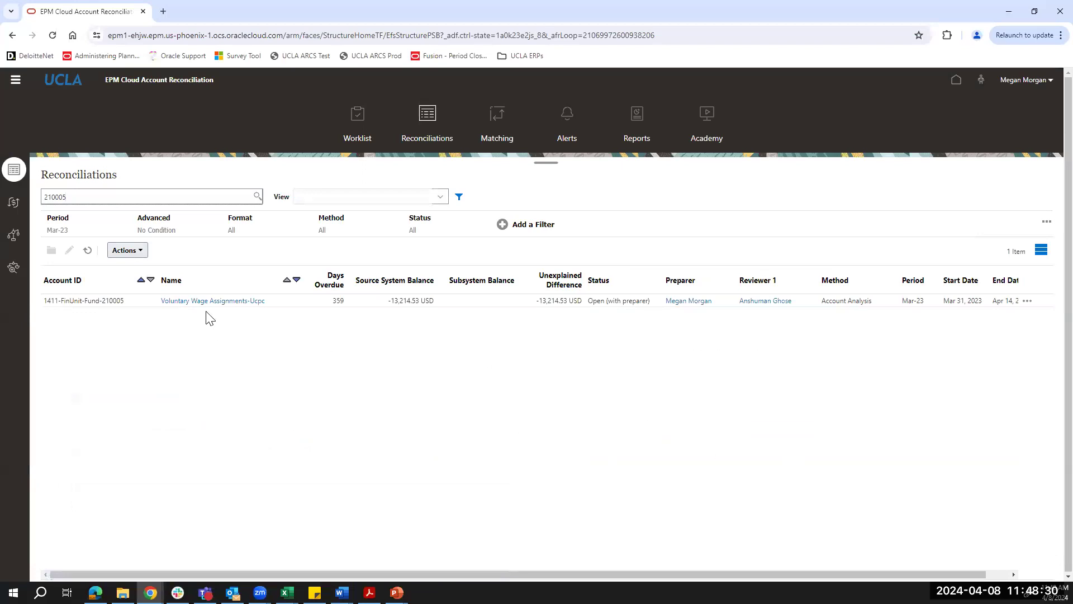
pyautogui.click(217, 301)
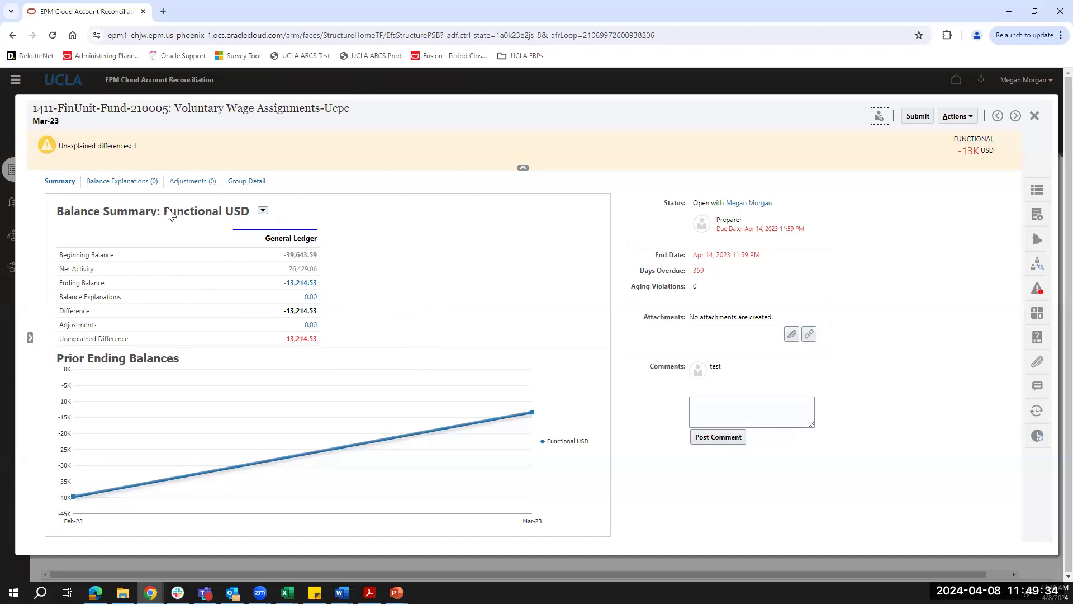
# Create a balance explanation for the reconciliation with the short description "Explanation 1".
pyautogui.click(132, 179)
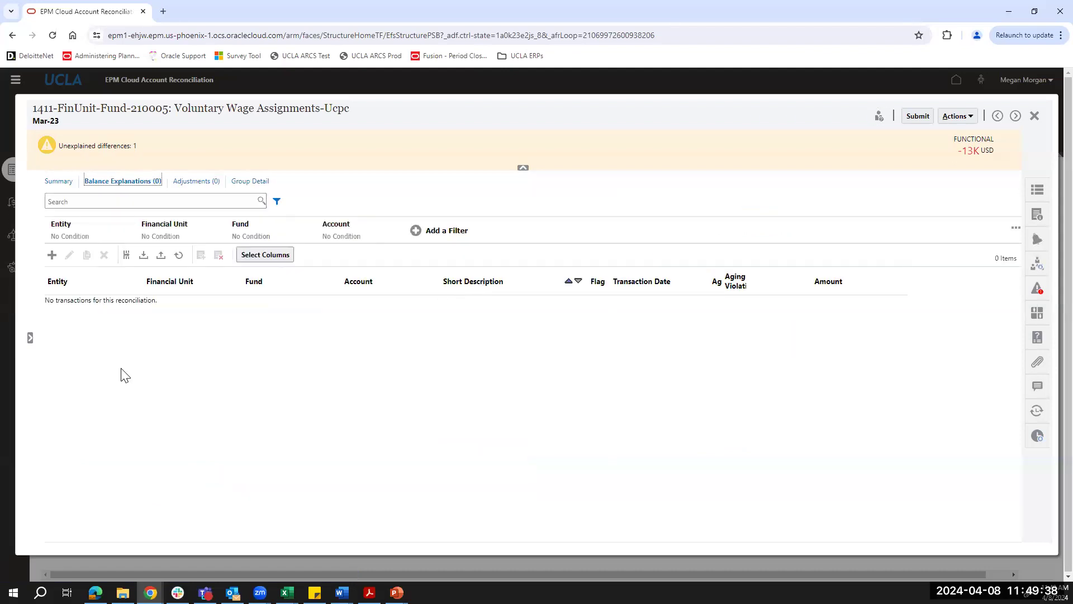
pyautogui.click(51, 254)
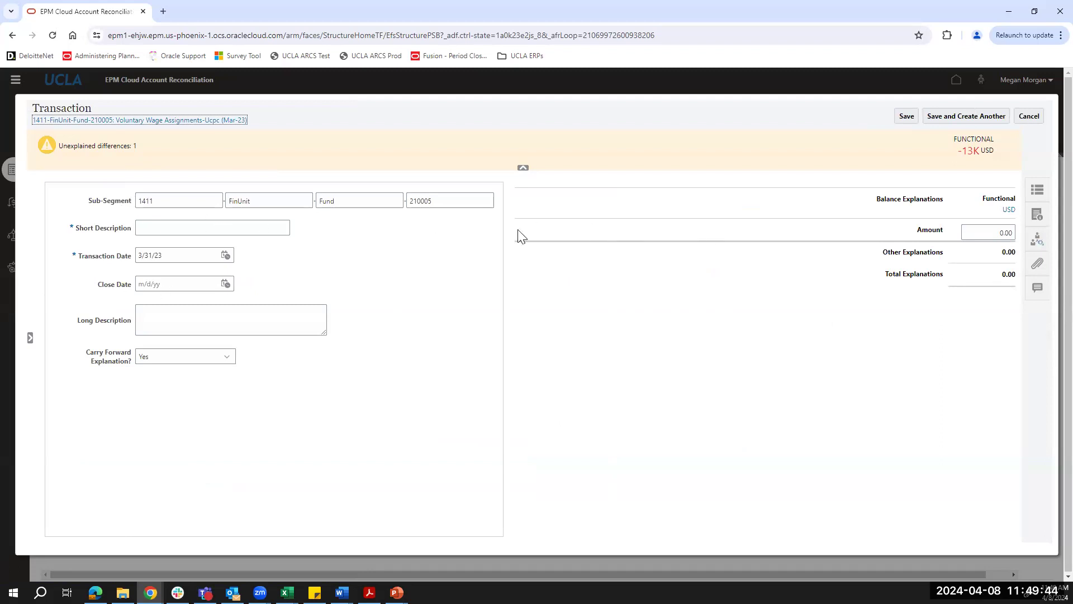
pyautogui.click(213, 227)
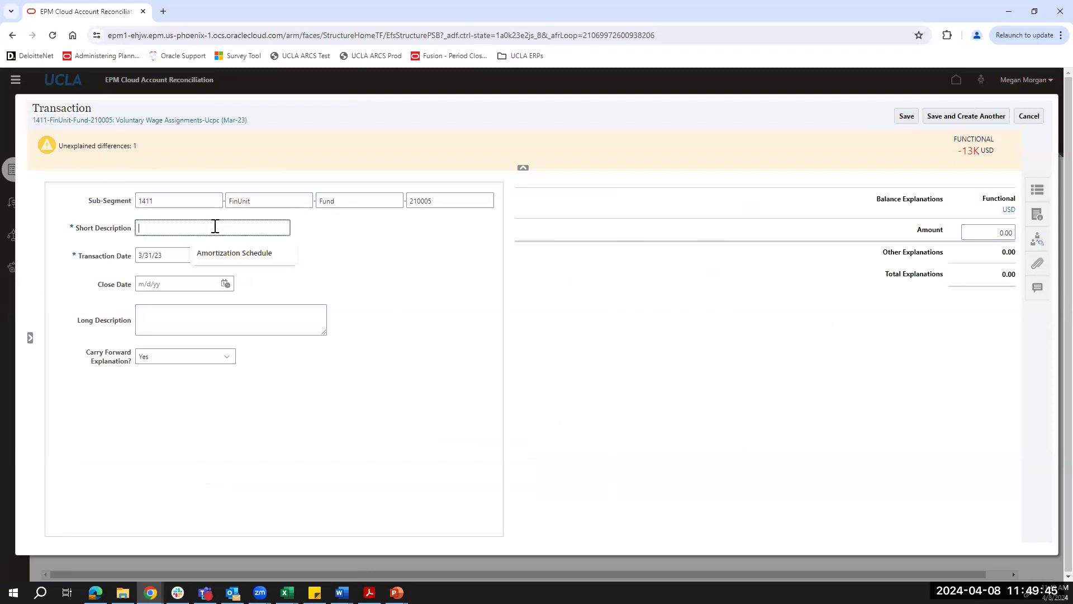
pyautogui.click(434, 263)
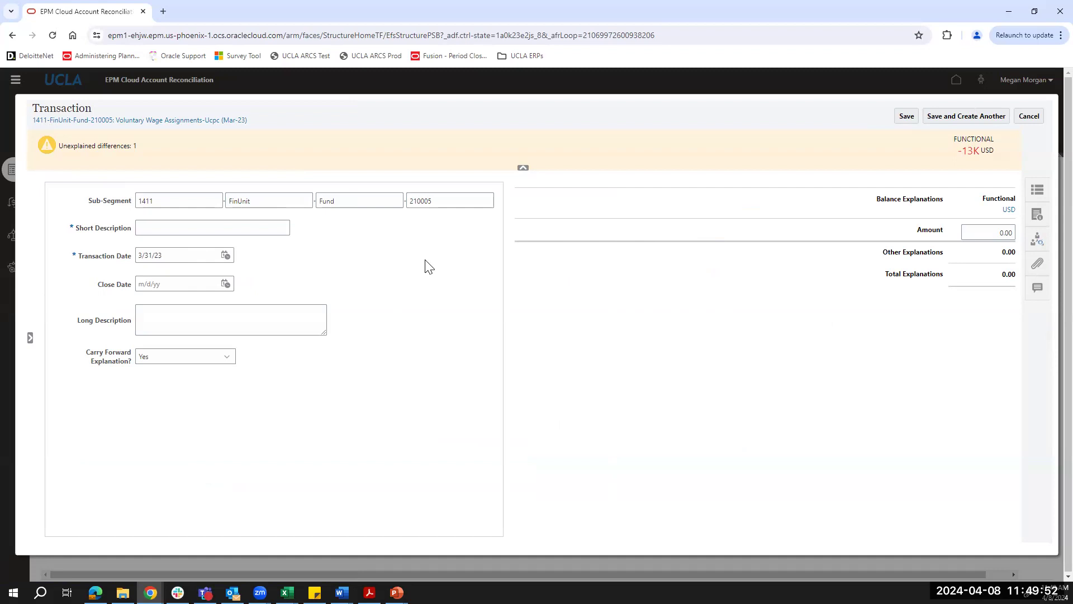
pyautogui.click(288, 223)
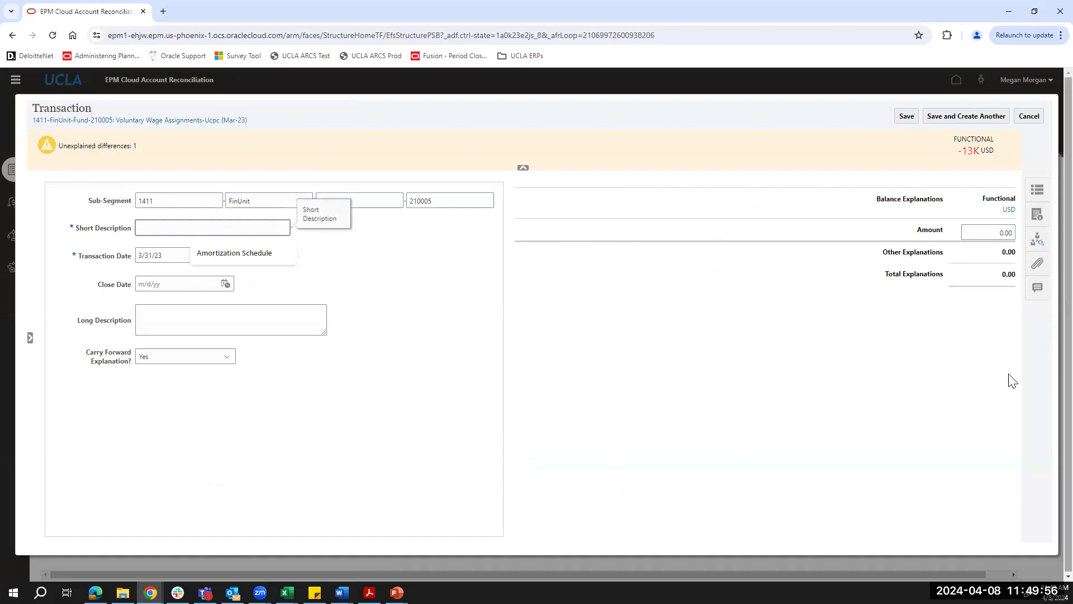
pyautogui.write('Expl')
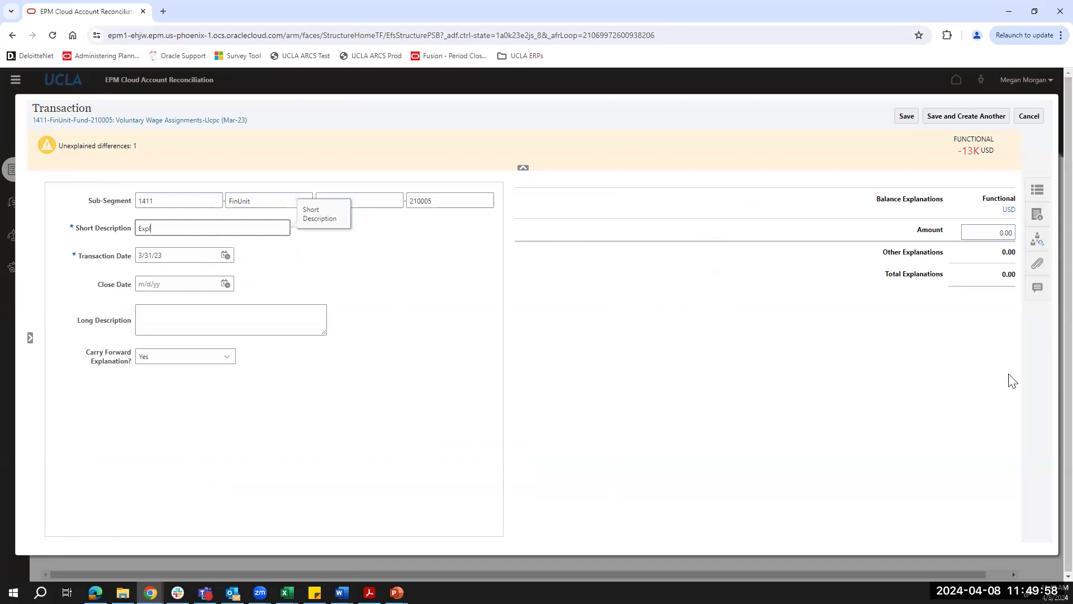
pyautogui.write('anation 1')
pyautogui.click(925, 419)
# Set the explanation's functional amount to -13,000.00 USD and save the transaction.
pyautogui.click(986, 232)
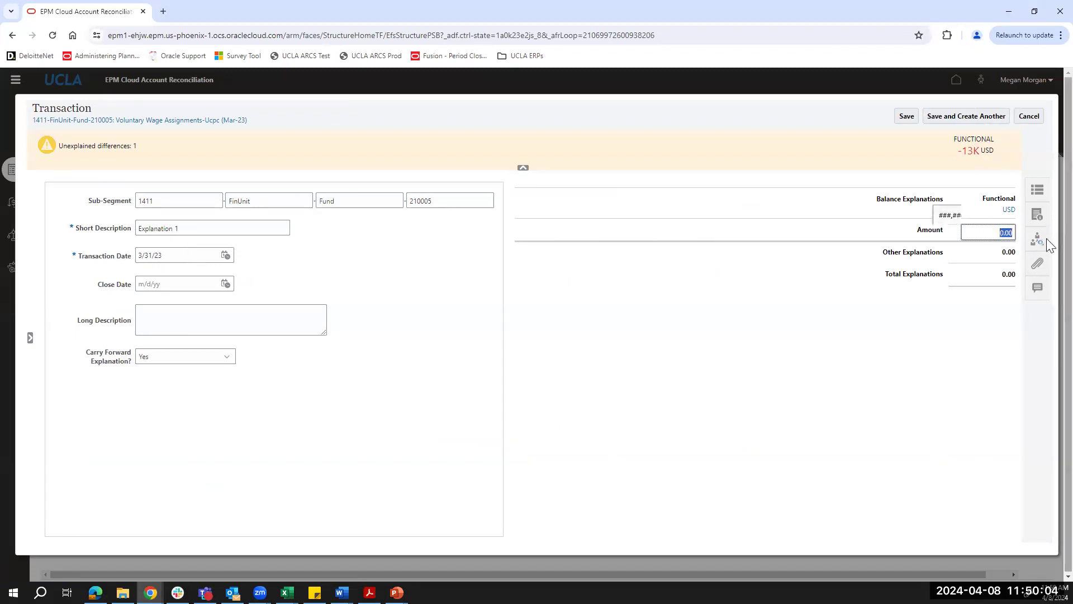
pyautogui.write('-12000')
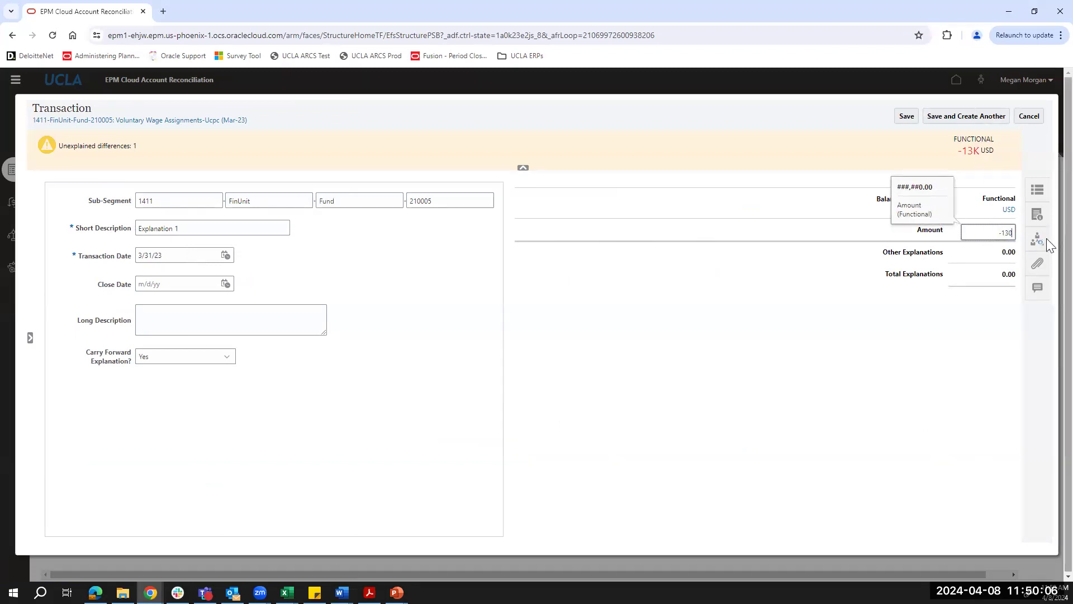
pyautogui.click(778, 423)
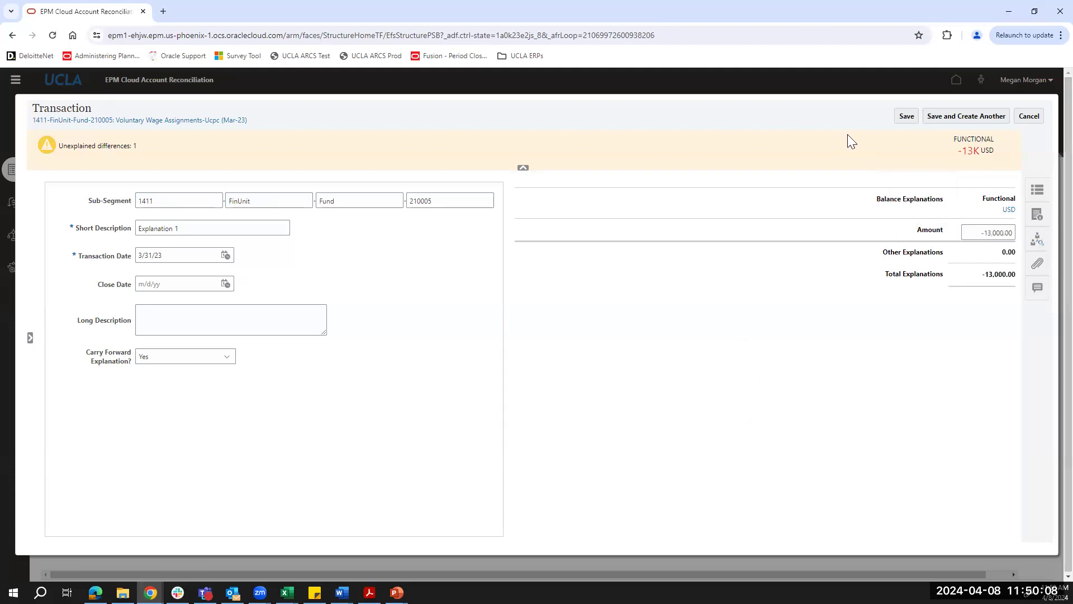
pyautogui.click(906, 116)
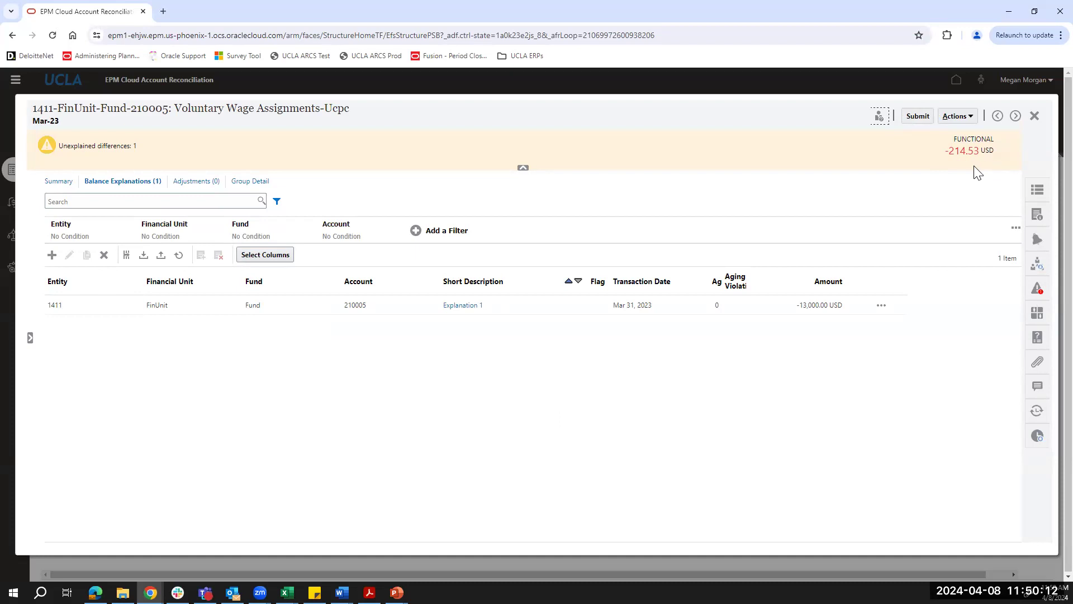
# Try to submit the Voluntary Wage Assignments-Ucpc reconciliation with only the first explanation entered.
pyautogui.click(919, 118)
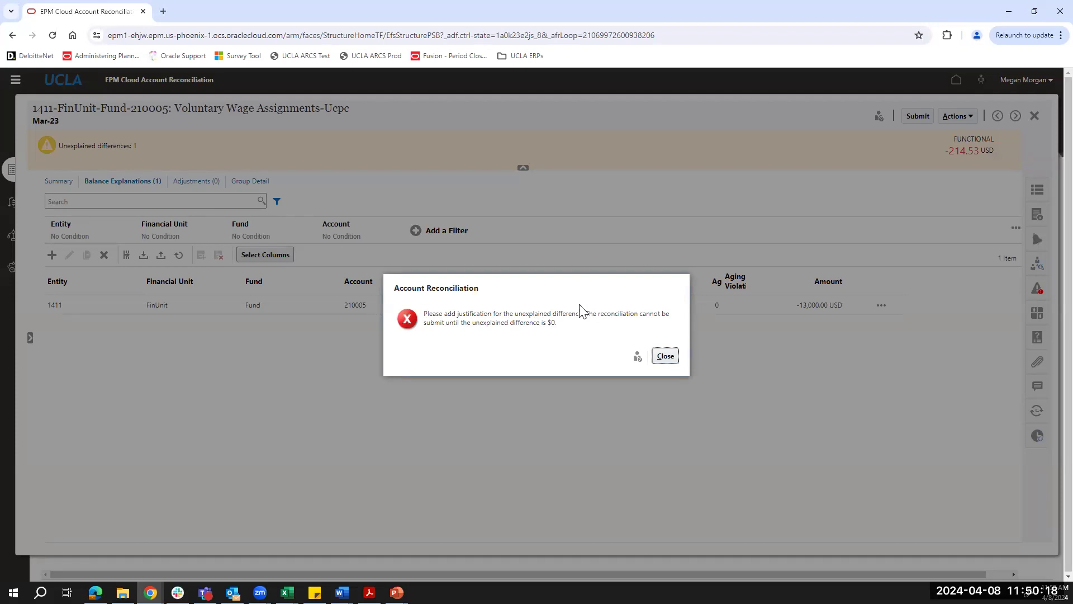
pyautogui.click(673, 360)
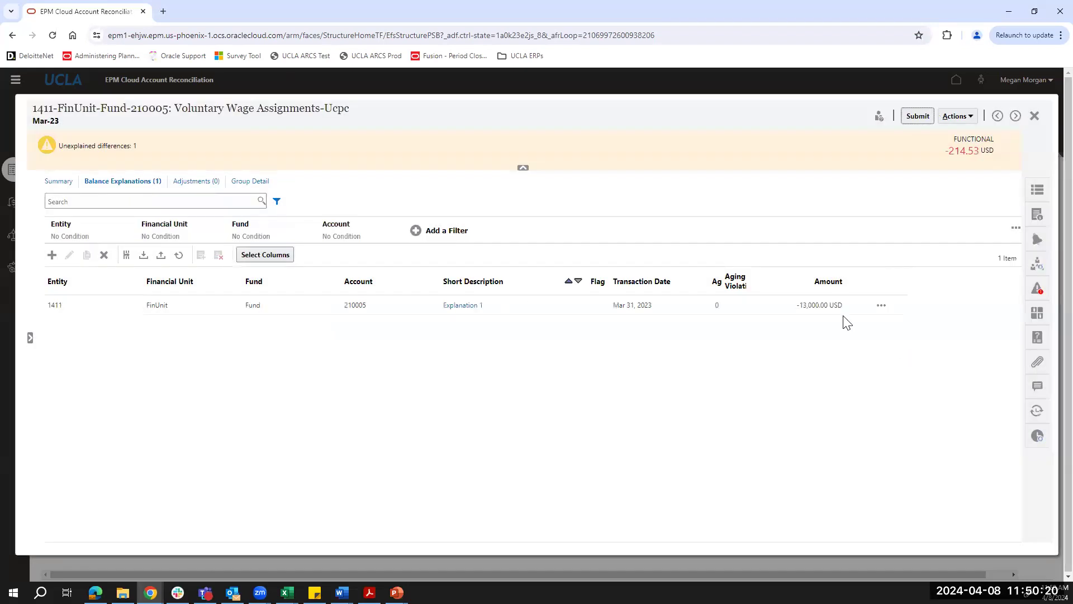
# Create a second balance explanation with the short description "Explanation 2" and an amount of -214.53 USD.
pyautogui.click(52, 255)
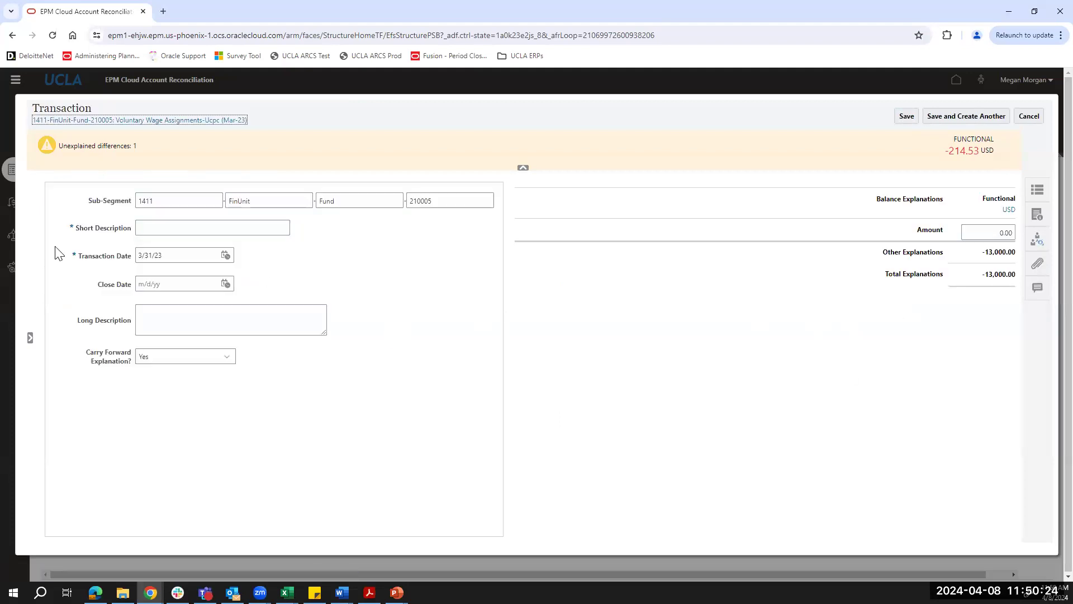
pyautogui.click(242, 228)
pyautogui.write('Explanation 2')
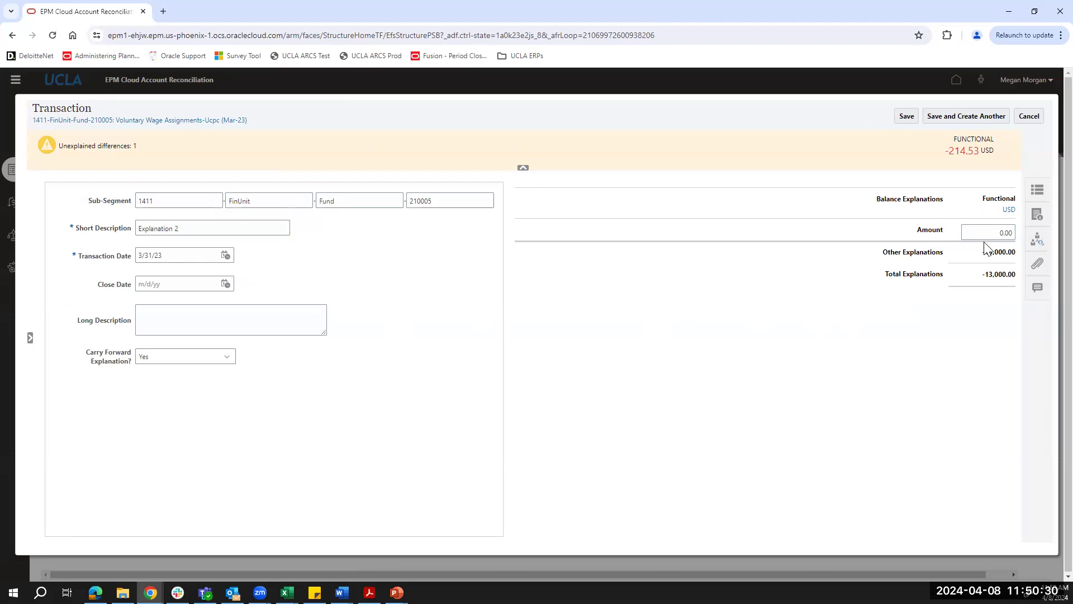
pyautogui.click(986, 233)
pyautogui.write('-21')
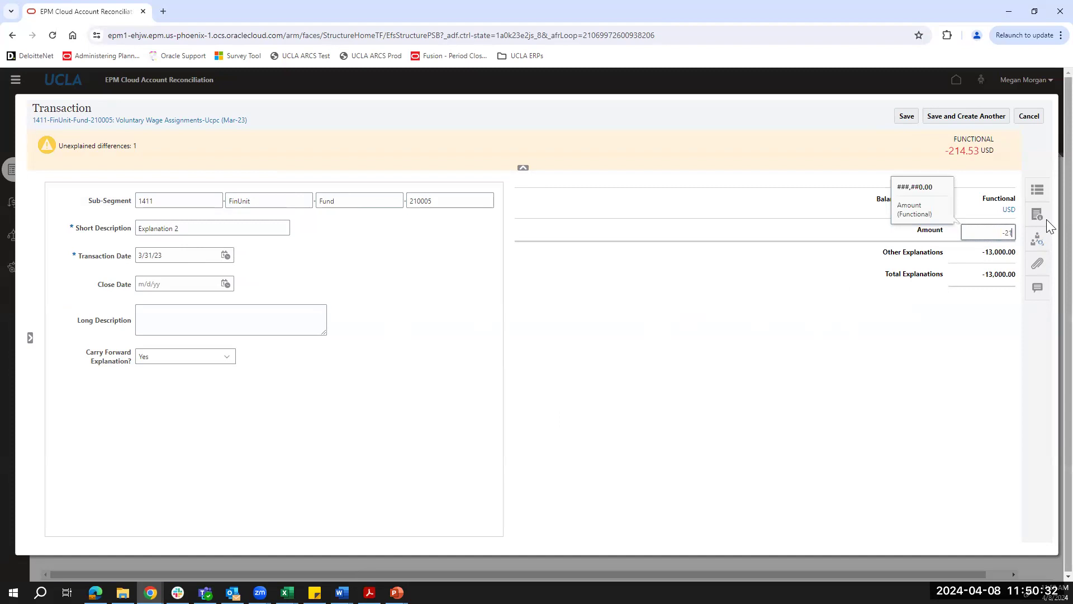
pyautogui.write('4.53')
pyautogui.click(864, 366)
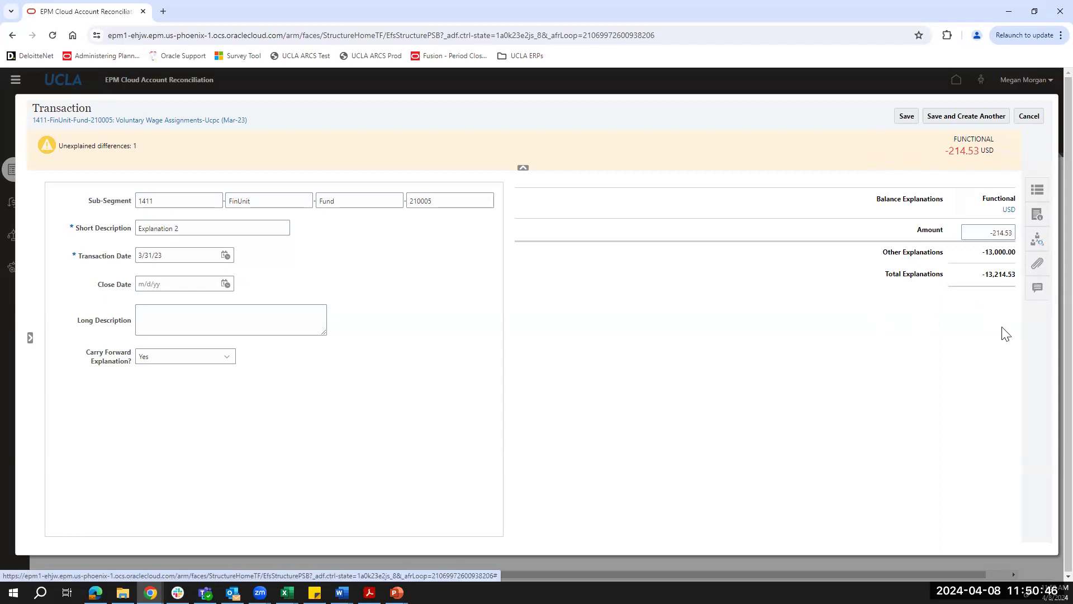
# Check the second explanation's attachments and save the transaction.
pyautogui.click(1034, 268)
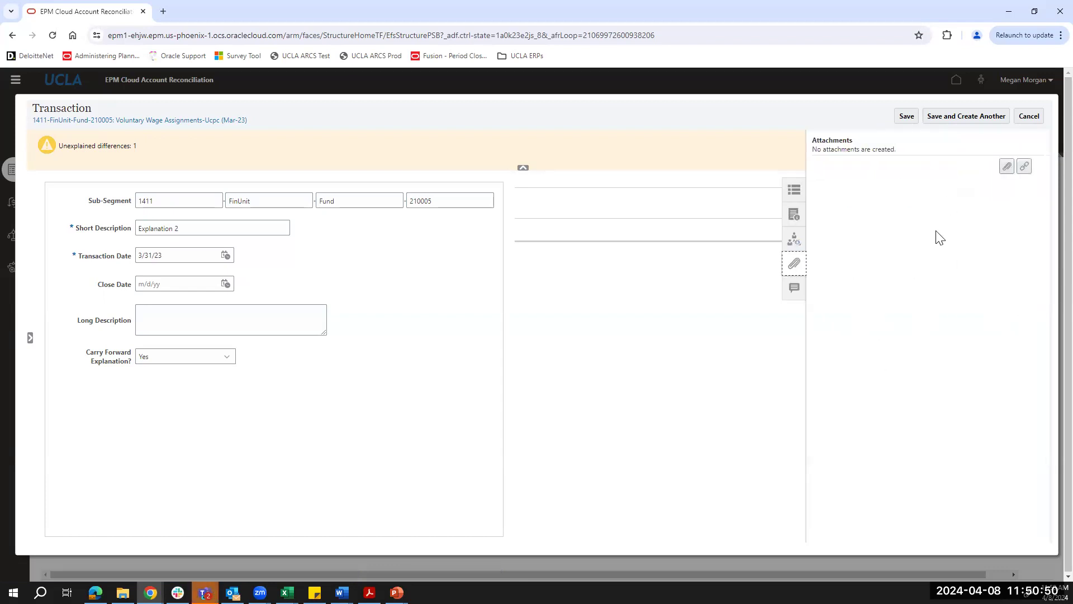
pyautogui.click(796, 263)
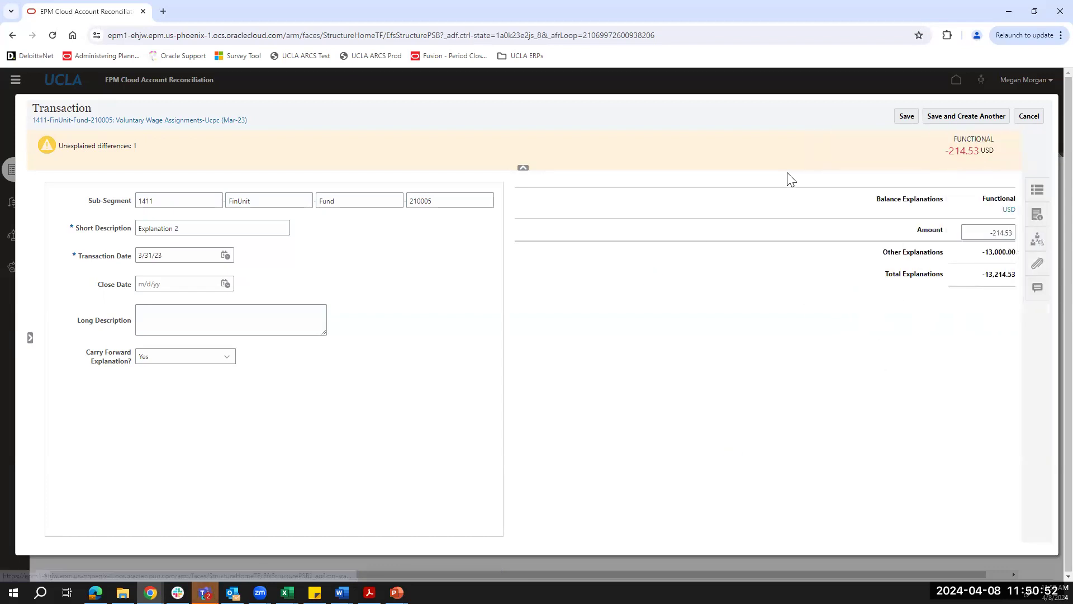
pyautogui.click(906, 117)
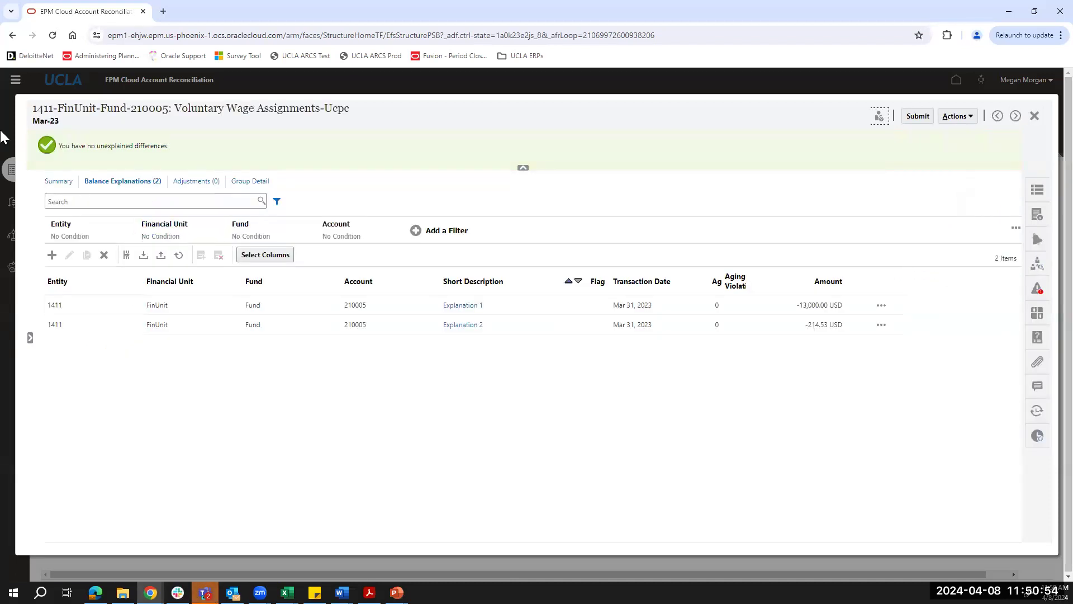
# Submit the Voluntary Wage Assignments-Ucpc reconciliation from its summary, confirm that preparation is complete, and close it.
pyautogui.click(58, 181)
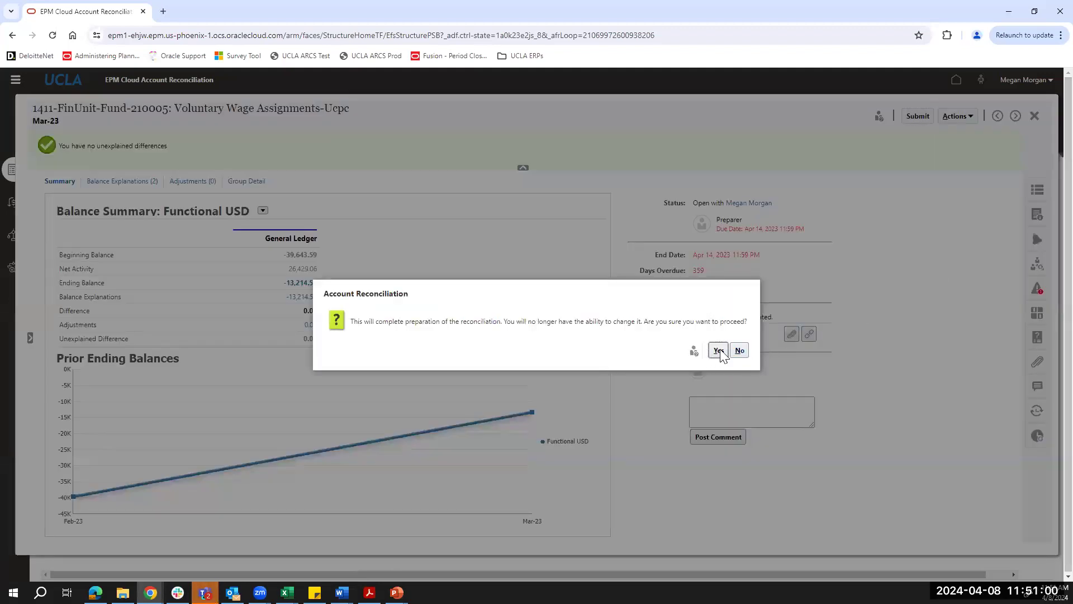
pyautogui.click(719, 350)
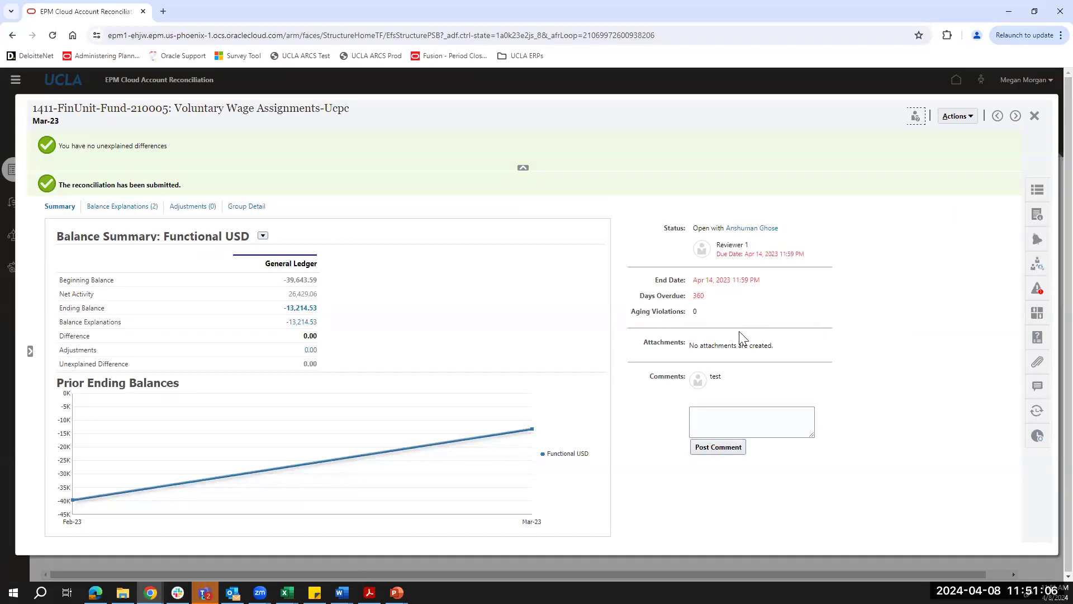
pyautogui.click(1034, 116)
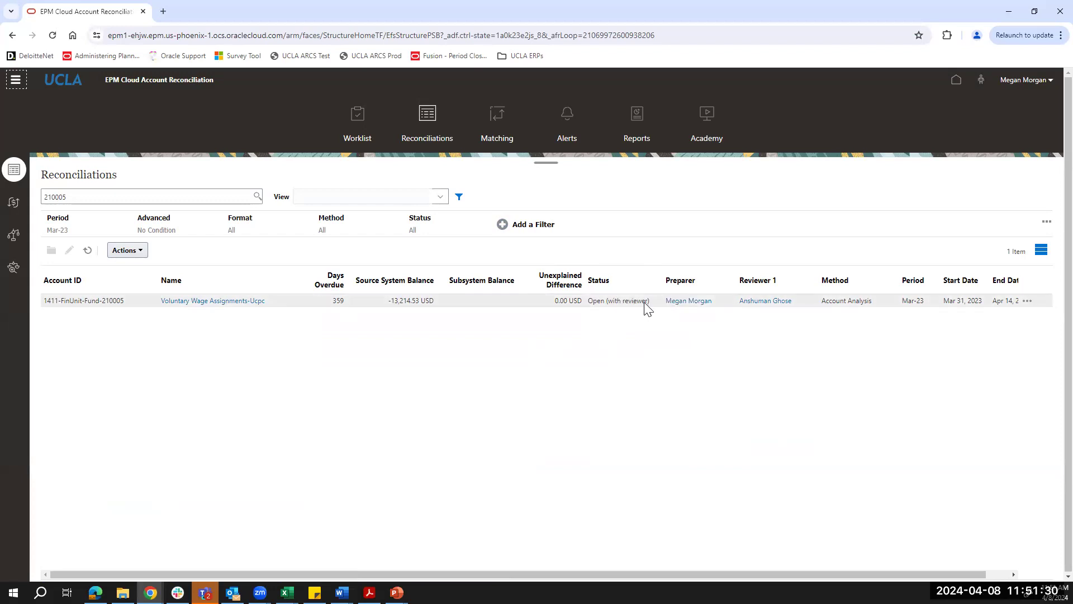
pyautogui.click(125, 251)
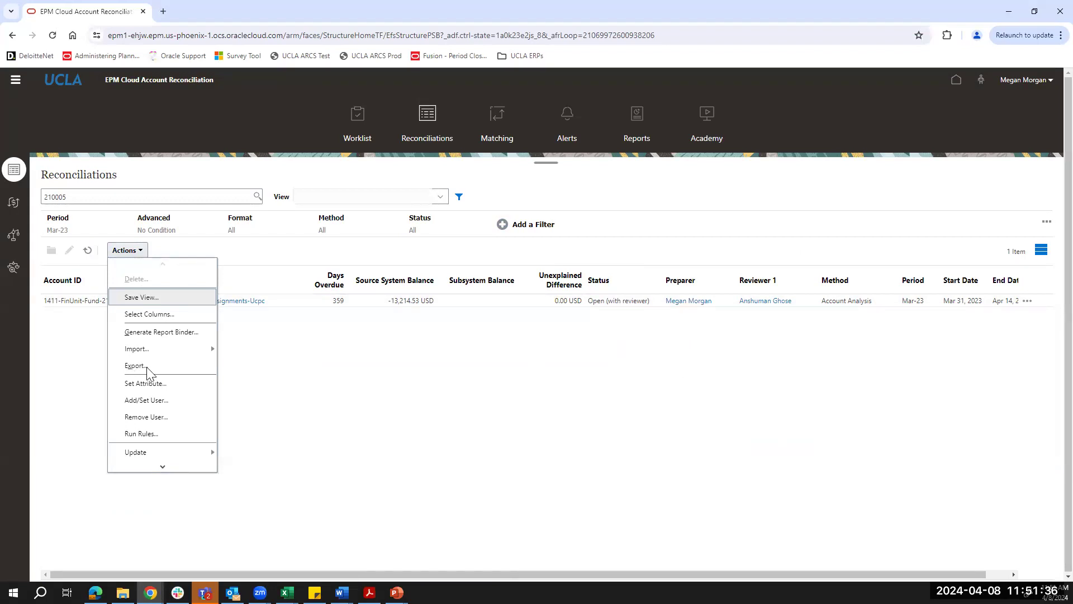
pyautogui.click(373, 383)
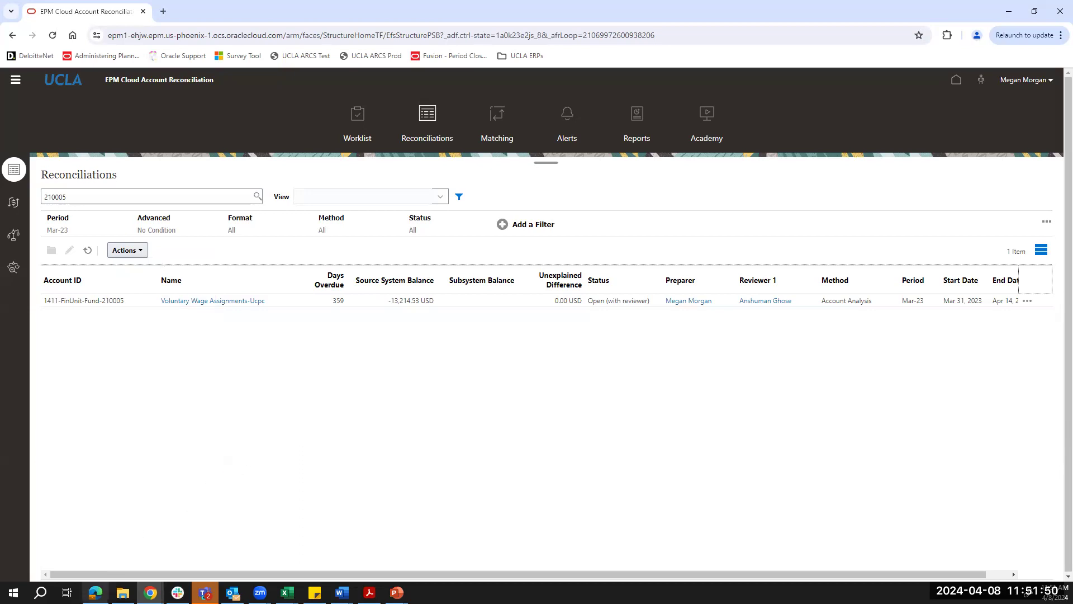
# Switch to the reviewer's session in Microsoft Edge, filter the reconciliations to status With Reviewer, and open Voluntary Wage Assignments-Ucpc.
pyautogui.click(84, 537)
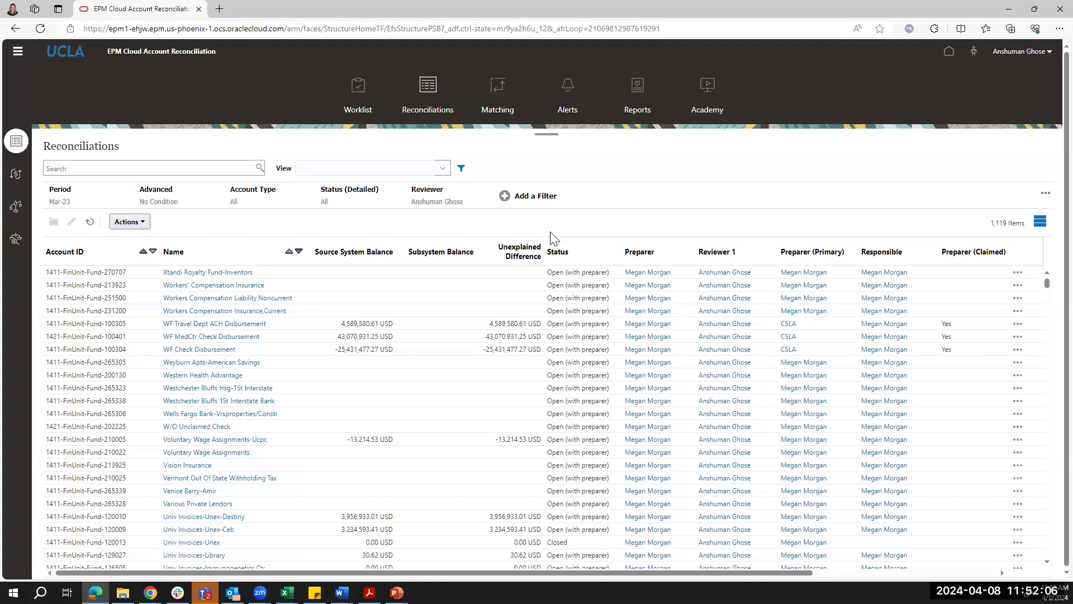
pyautogui.click(354, 195)
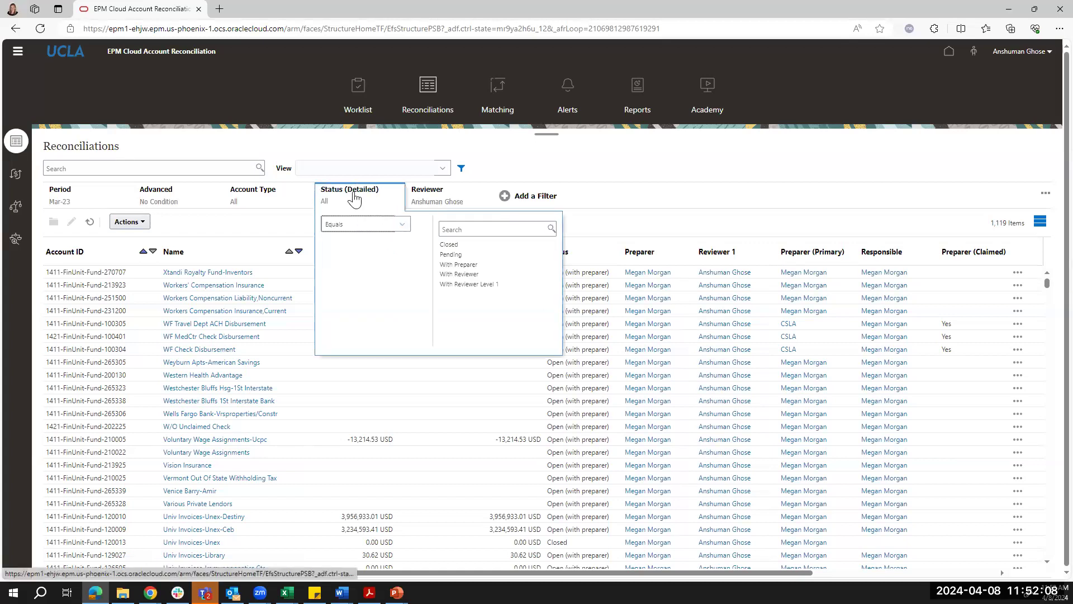
pyautogui.click(477, 275)
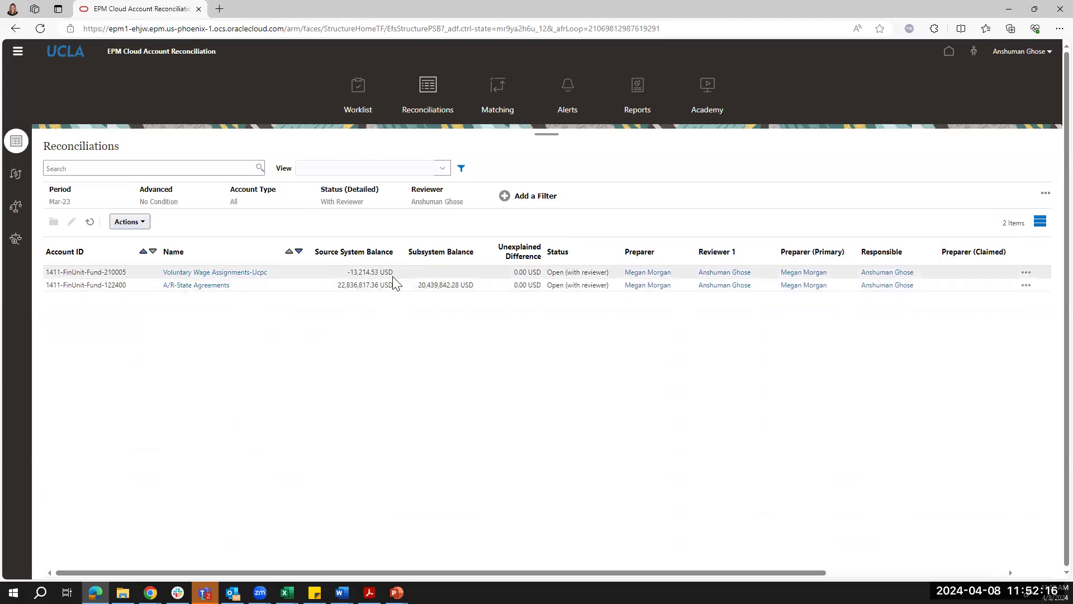
pyautogui.click(223, 274)
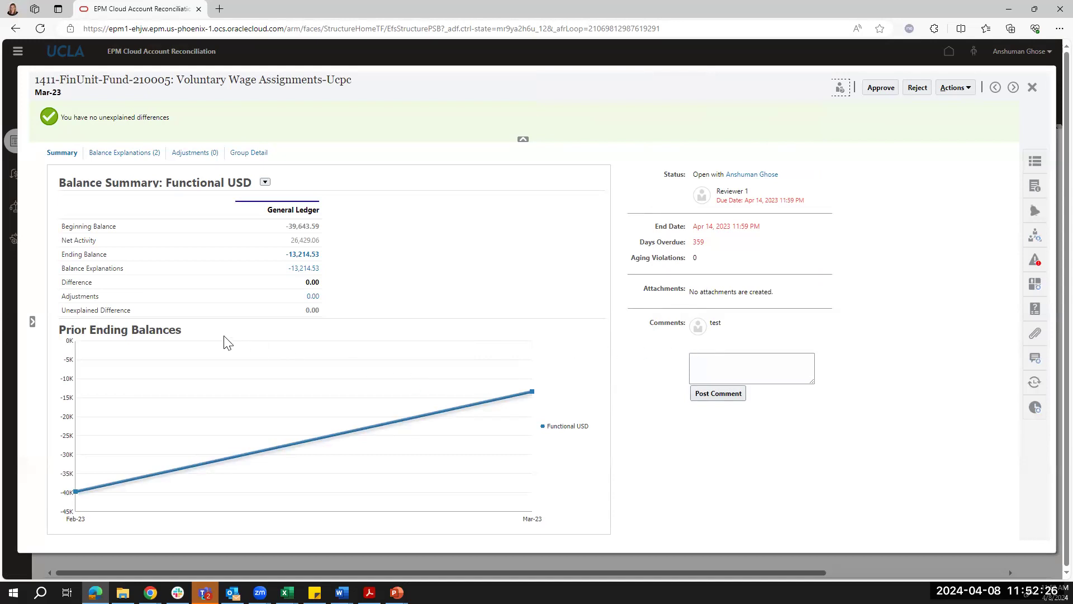
# Review the balance explanations and attachments of the reconciliation as the reviewer.
pyautogui.click(120, 158)
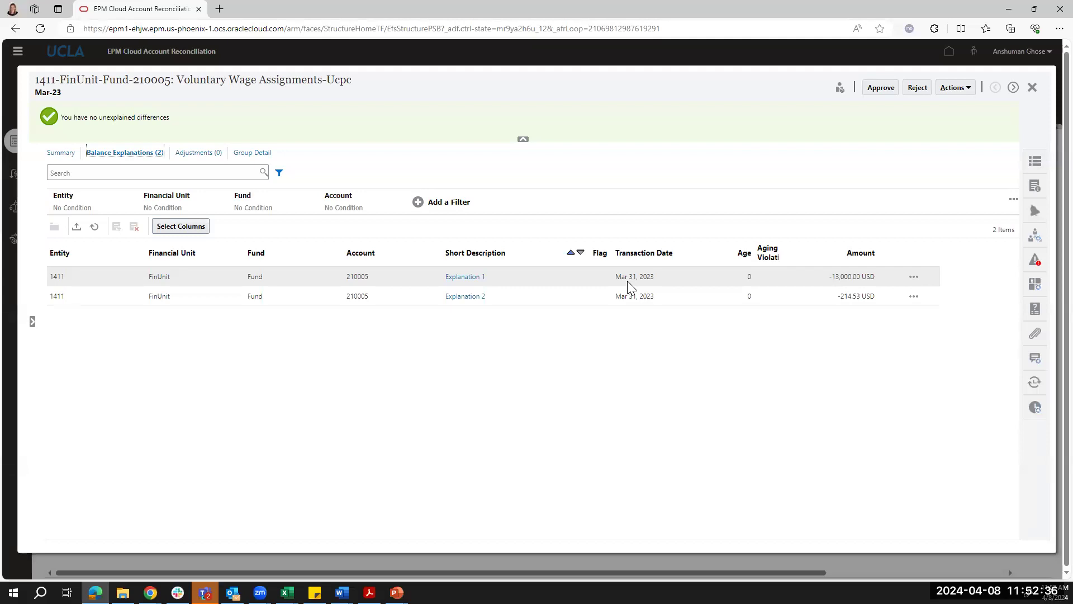
pyautogui.click(1036, 340)
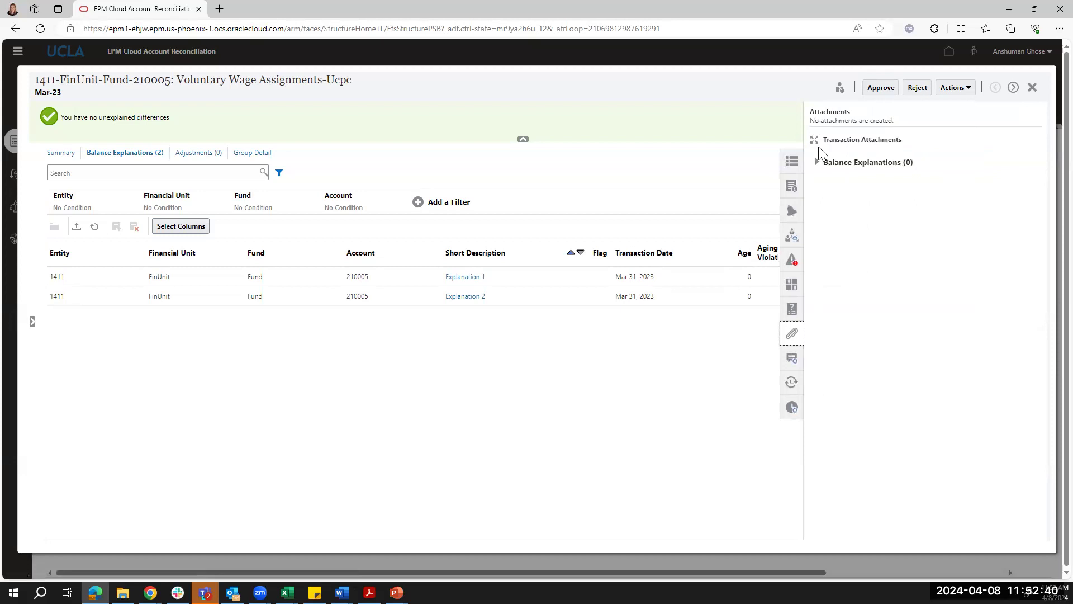
pyautogui.click(791, 336)
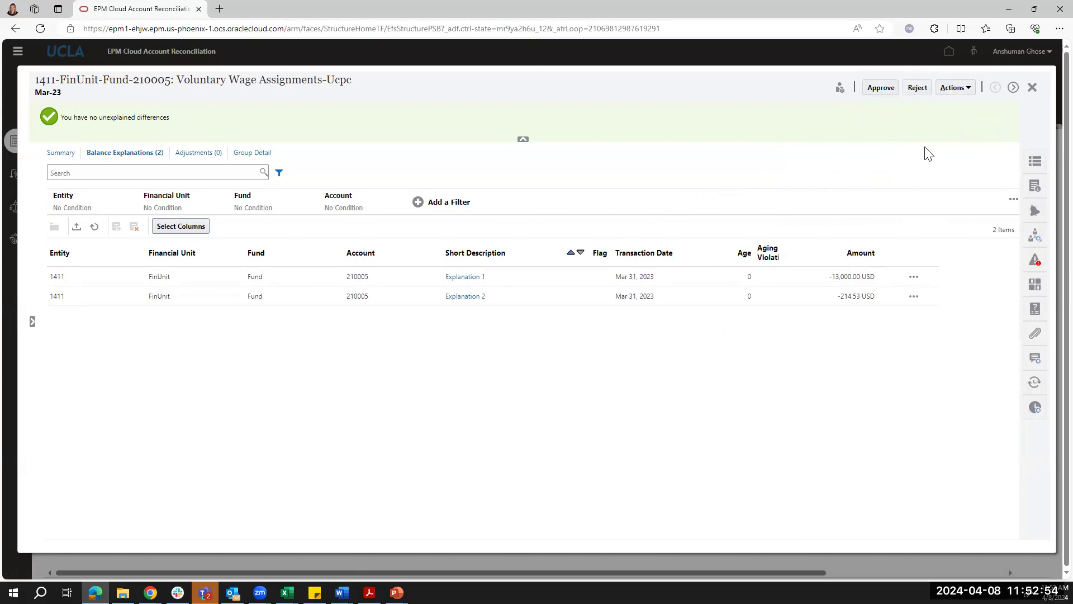
# Try to reject the reconciliation without entering a rejection reason.
pyautogui.click(922, 88)
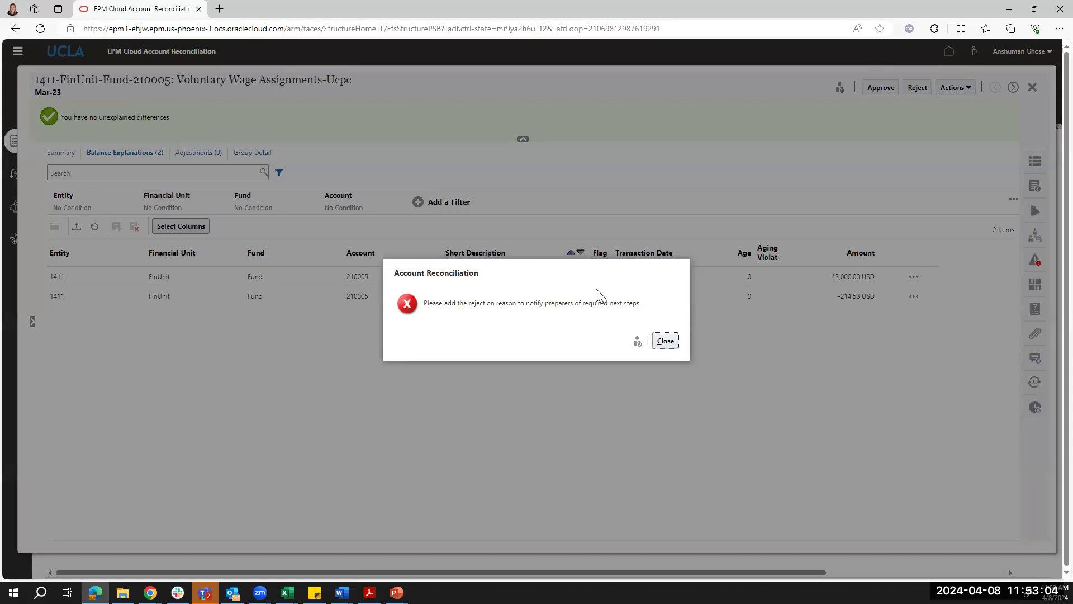
pyautogui.click(665, 341)
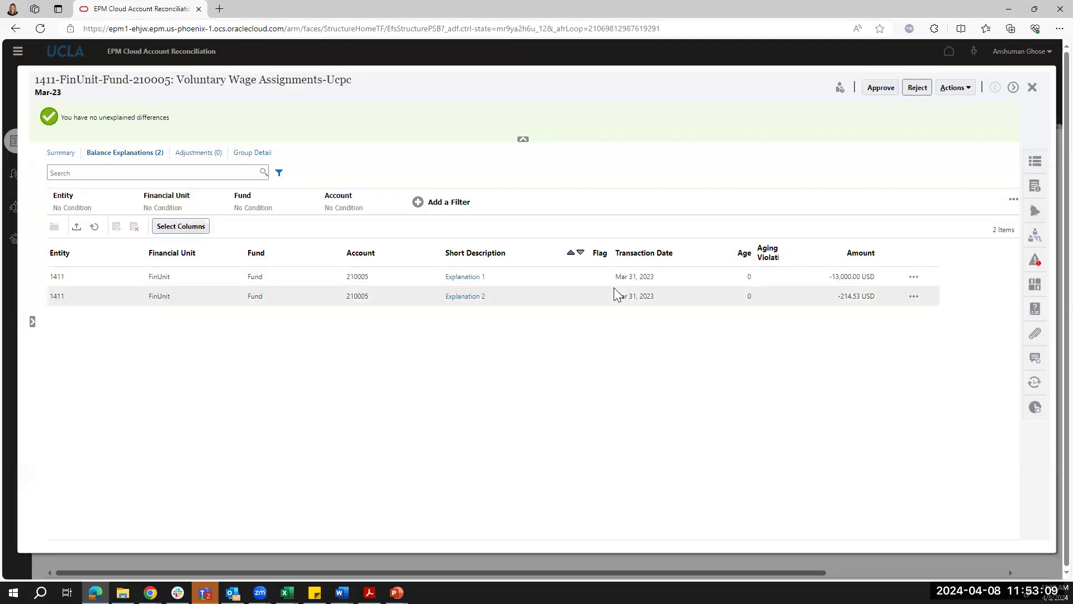
# Enter the rejection reason "Please add supporting detail", reject the Voluntary Wage Assignments-Ucpc reconciliation, check its status in the summary, and close it.
pyautogui.click(1026, 291)
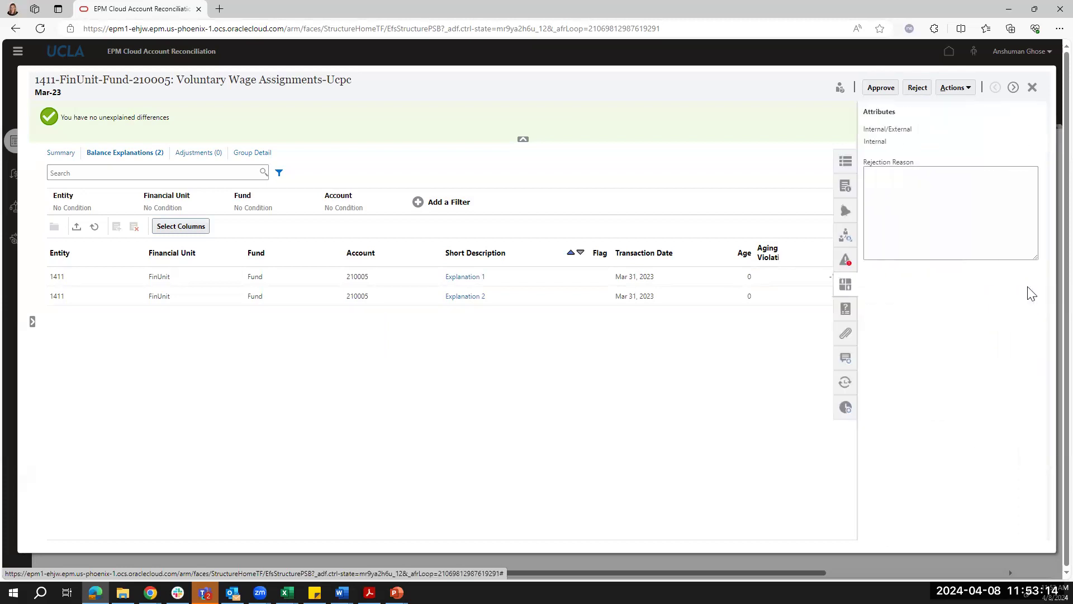
pyautogui.click(905, 196)
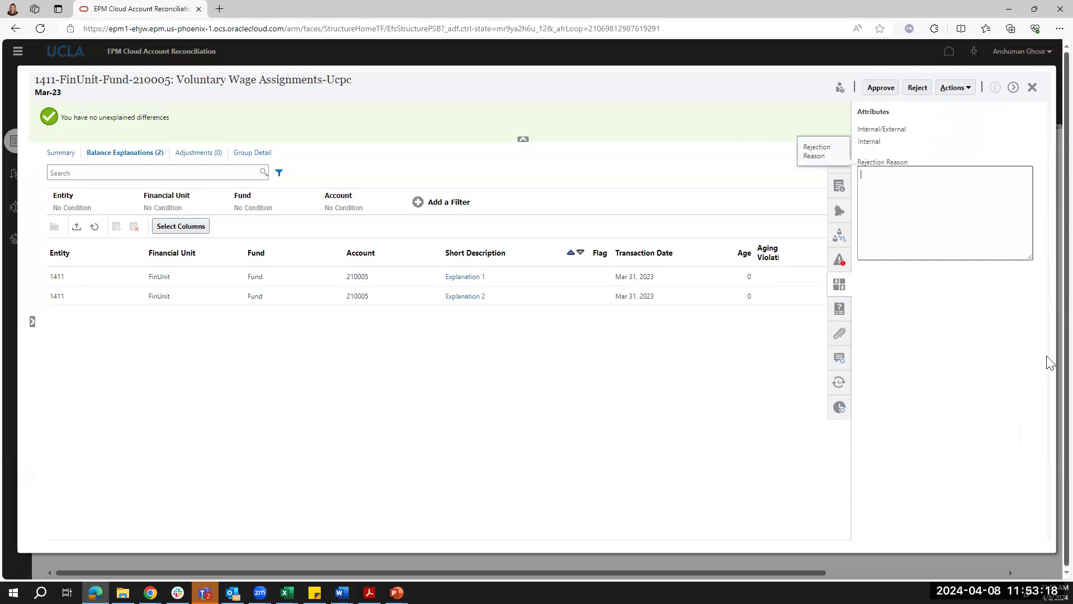
pyautogui.write('Please add supporting detail')
pyautogui.click(915, 347)
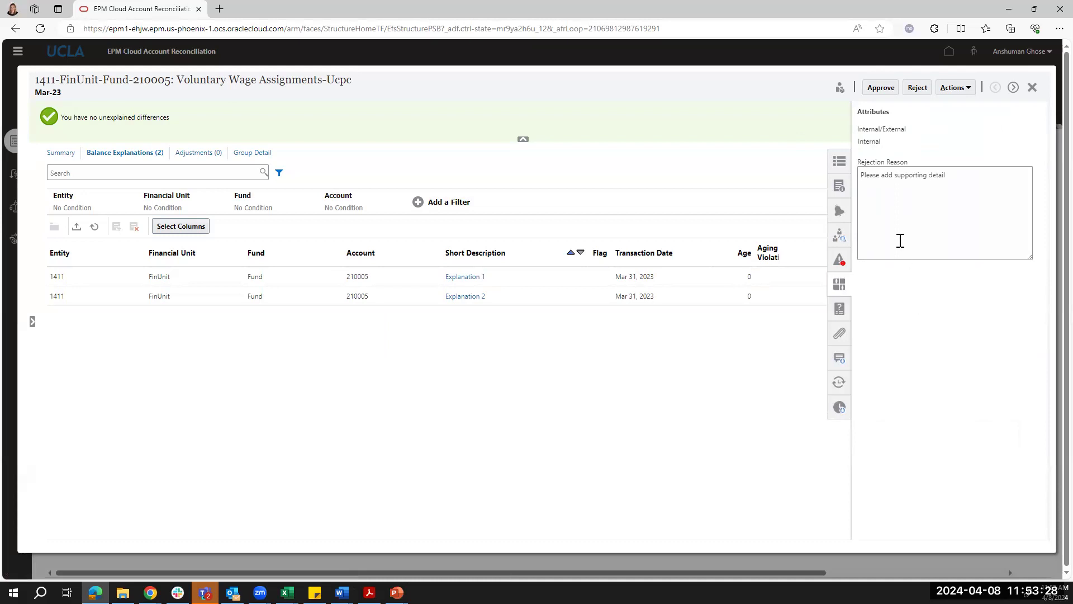
pyautogui.click(921, 89)
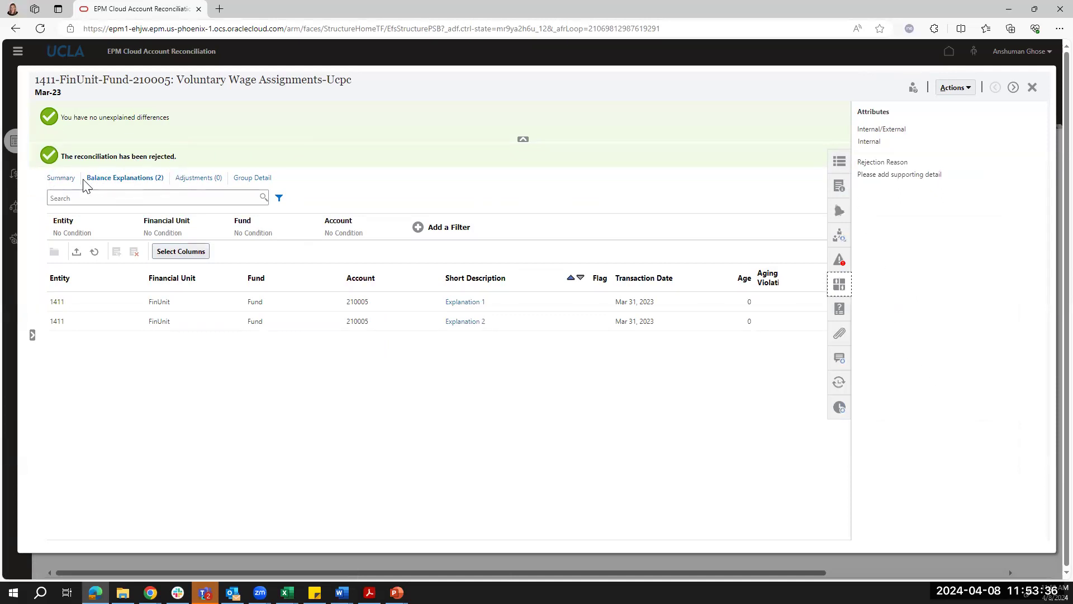
pyautogui.click(63, 182)
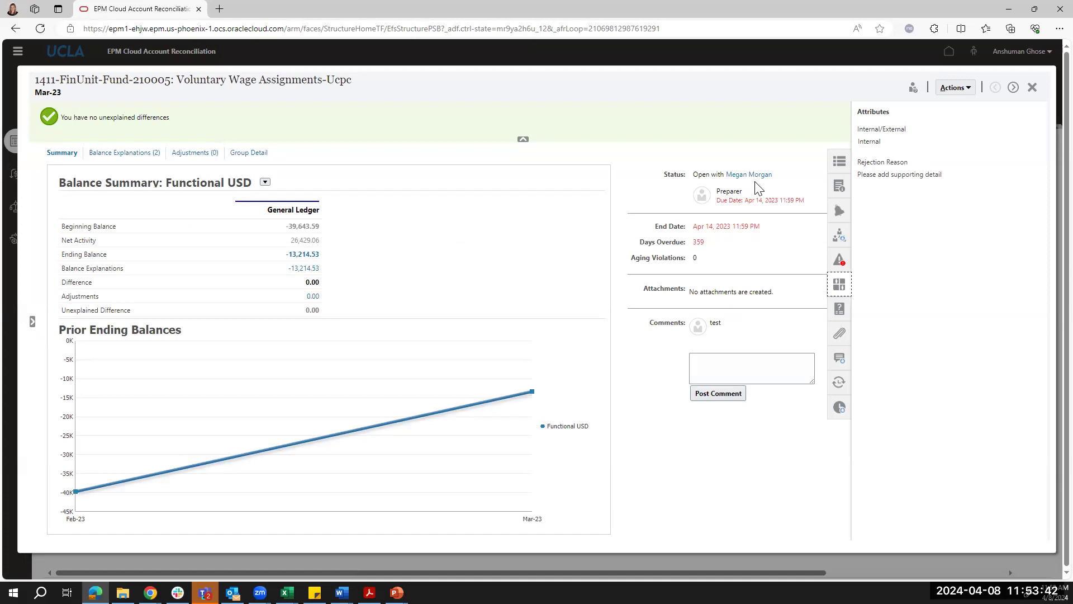
pyautogui.click(1032, 88)
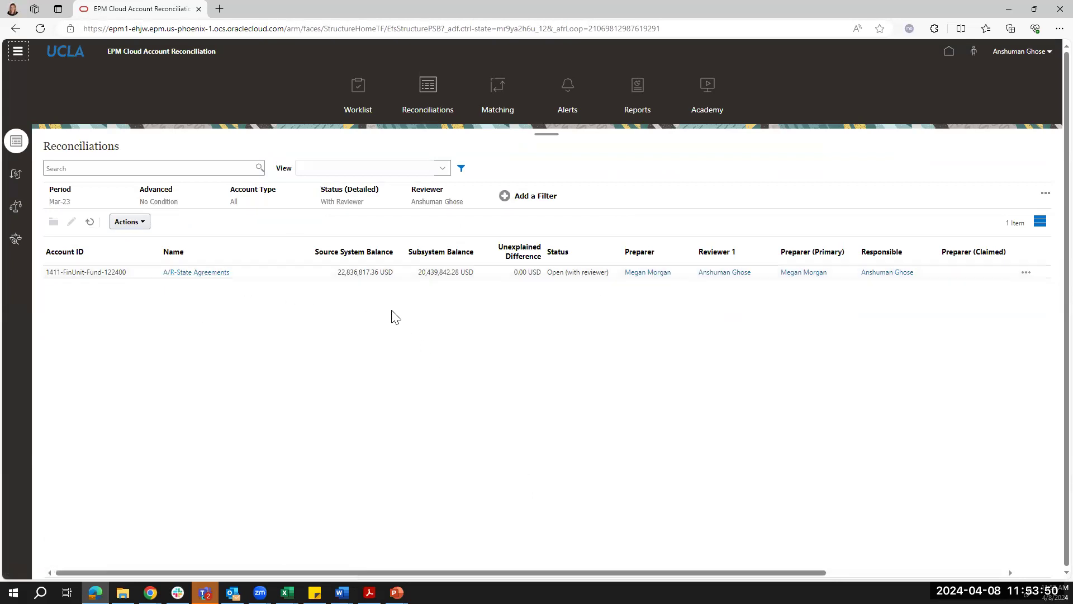
# Open the A/R-State Agreements reconciliation, review its source system explanations, approve it, check its status in the summary, and close it.
pyautogui.click(220, 274)
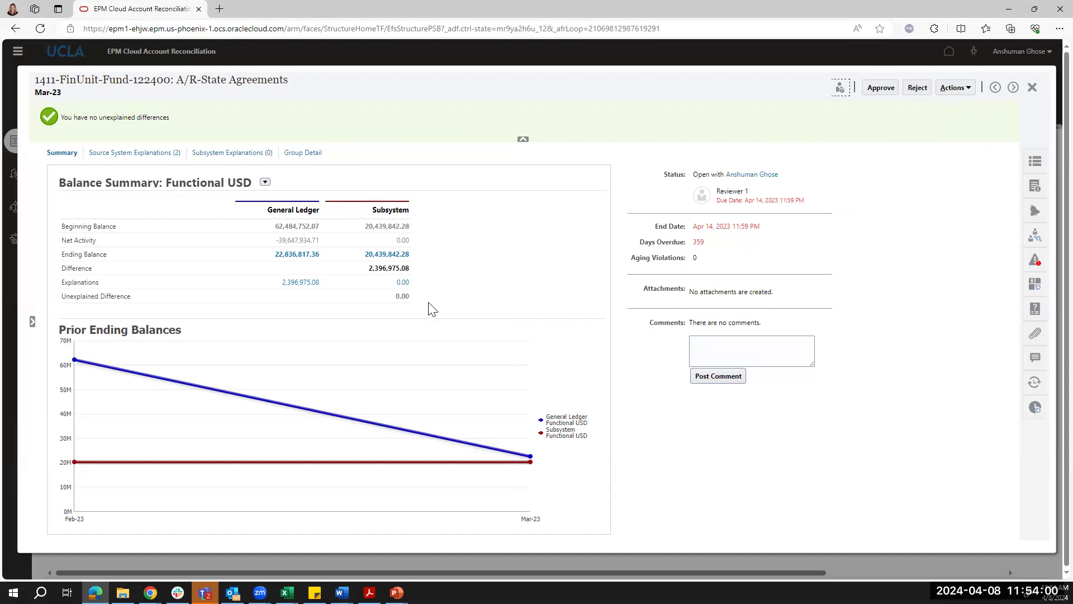
pyautogui.click(152, 159)
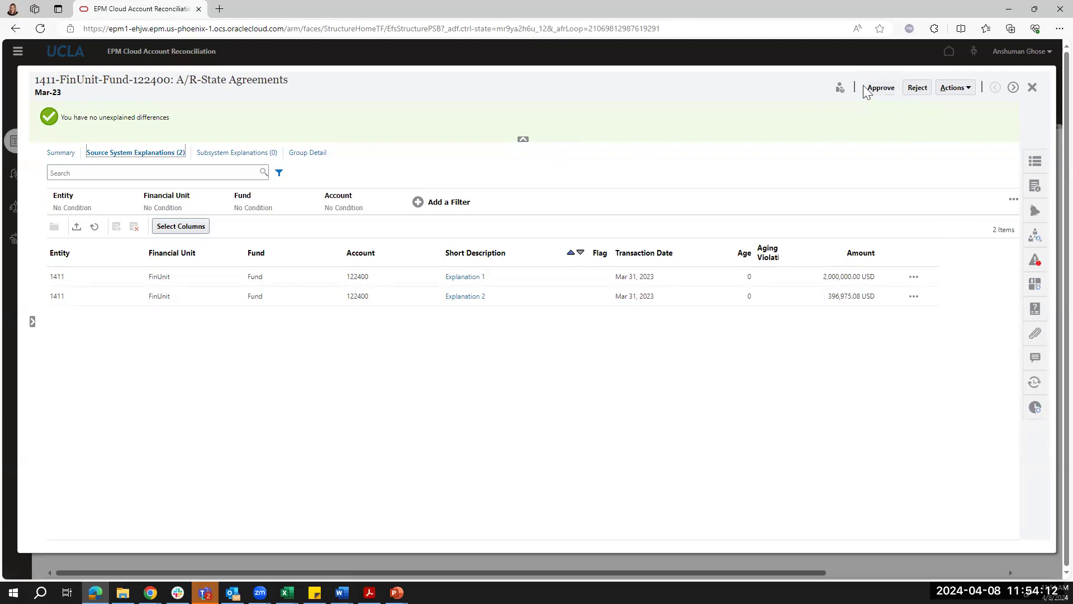
pyautogui.click(879, 87)
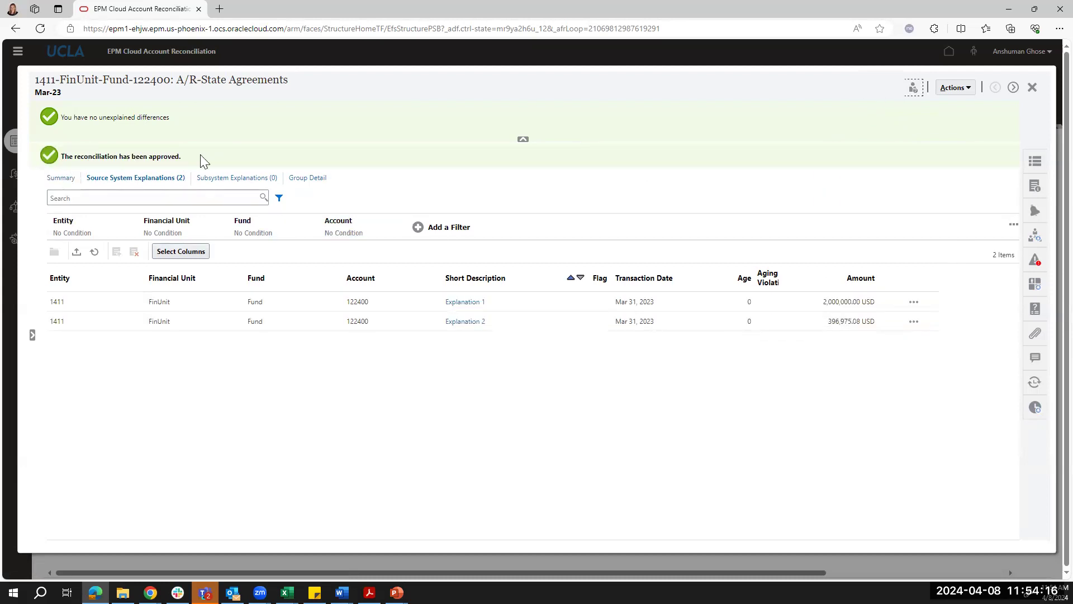
pyautogui.click(72, 180)
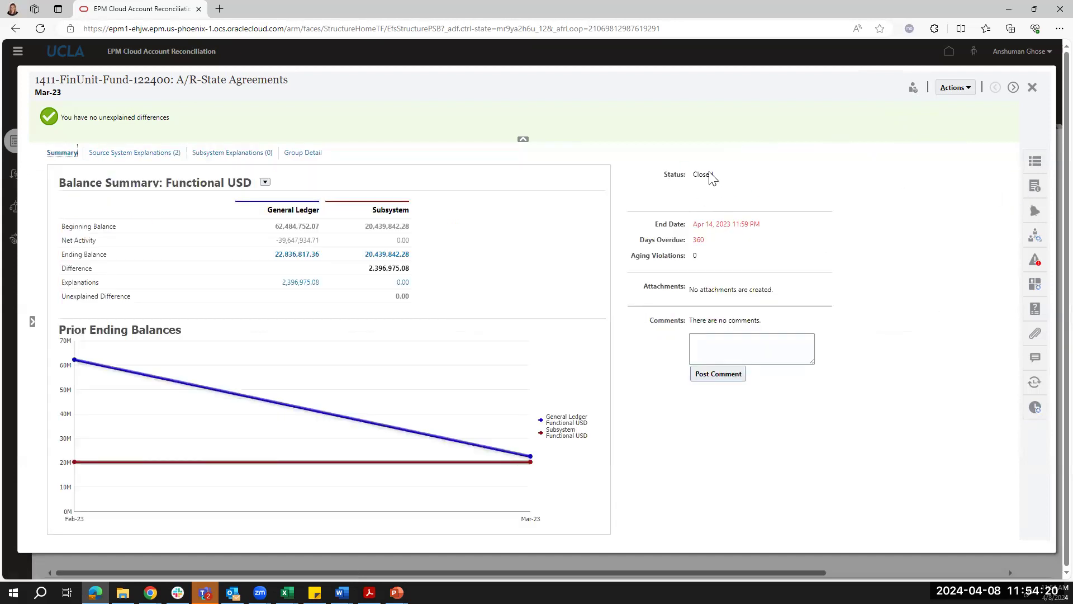
pyautogui.click(1032, 88)
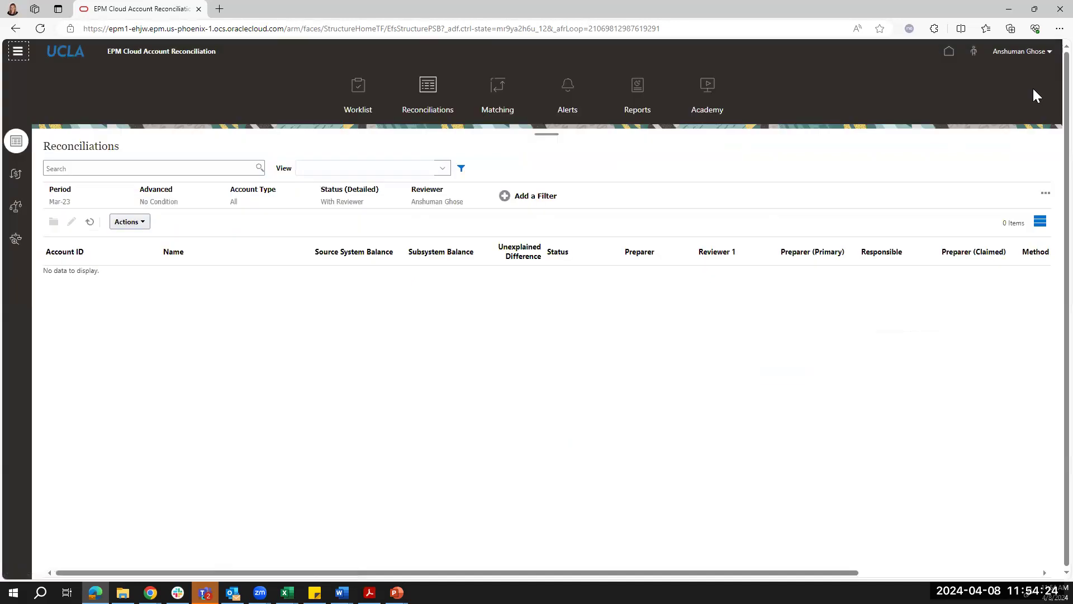